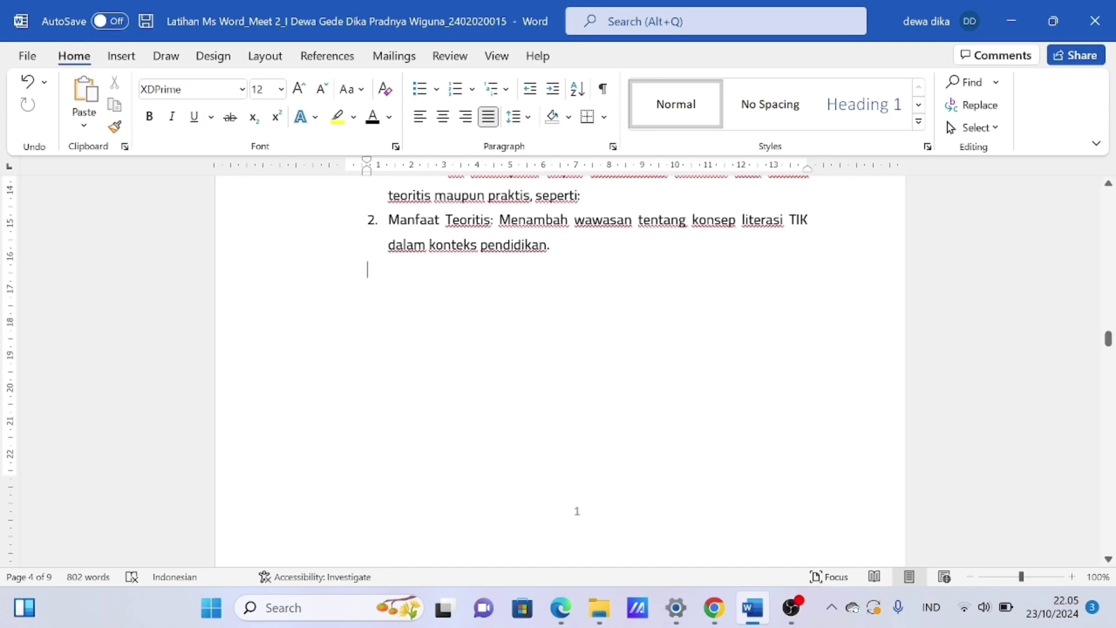
Insert a table with two columns and four rows from the table grid below the numbered list
click(131, 58)
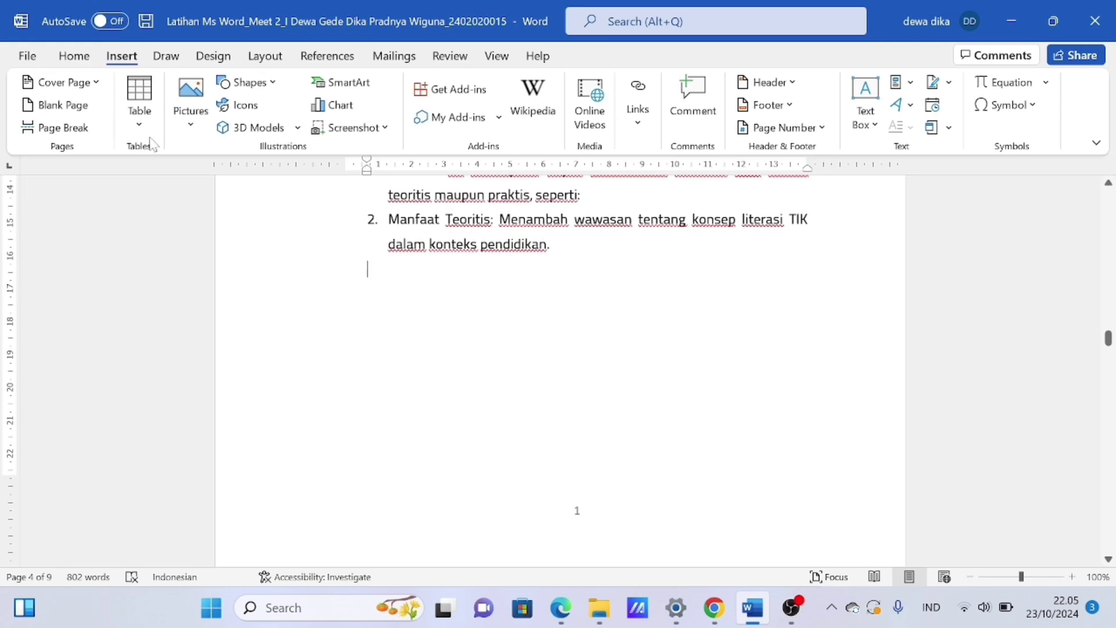
click(149, 116)
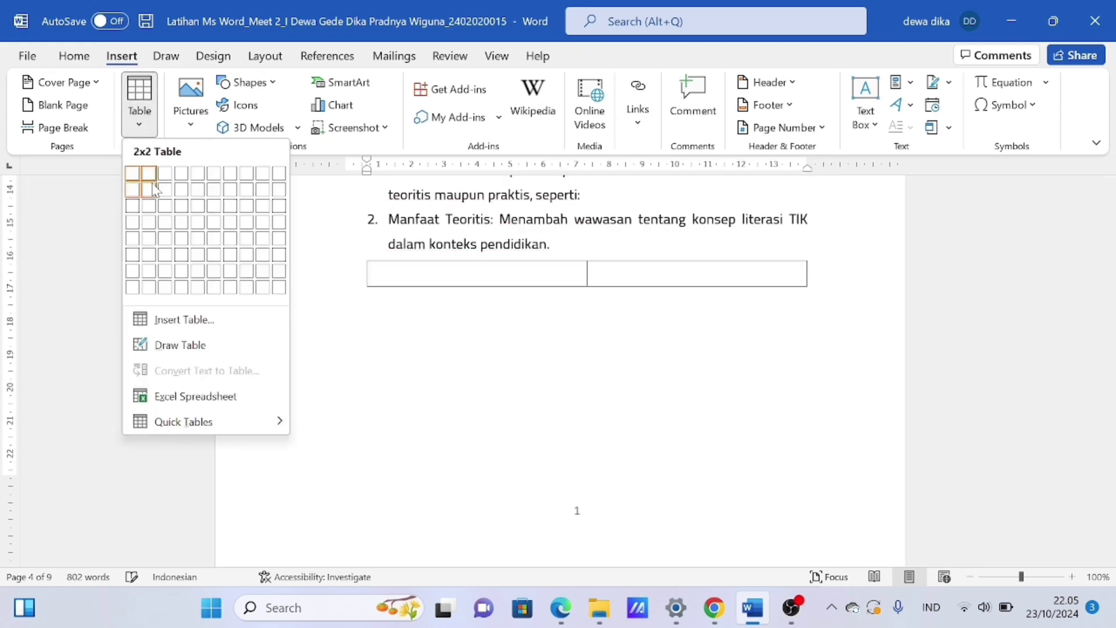
click(149, 223)
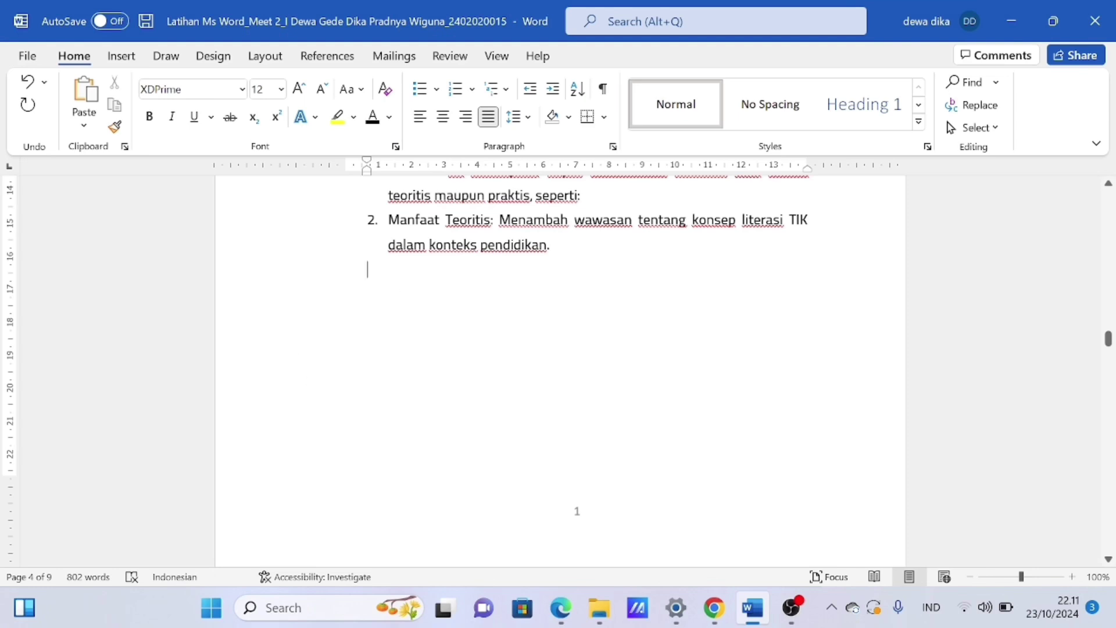
Create a two-column, one-row table from the text +-+-+ and widen it to about the text width
text(+-+-+)
key(Return)
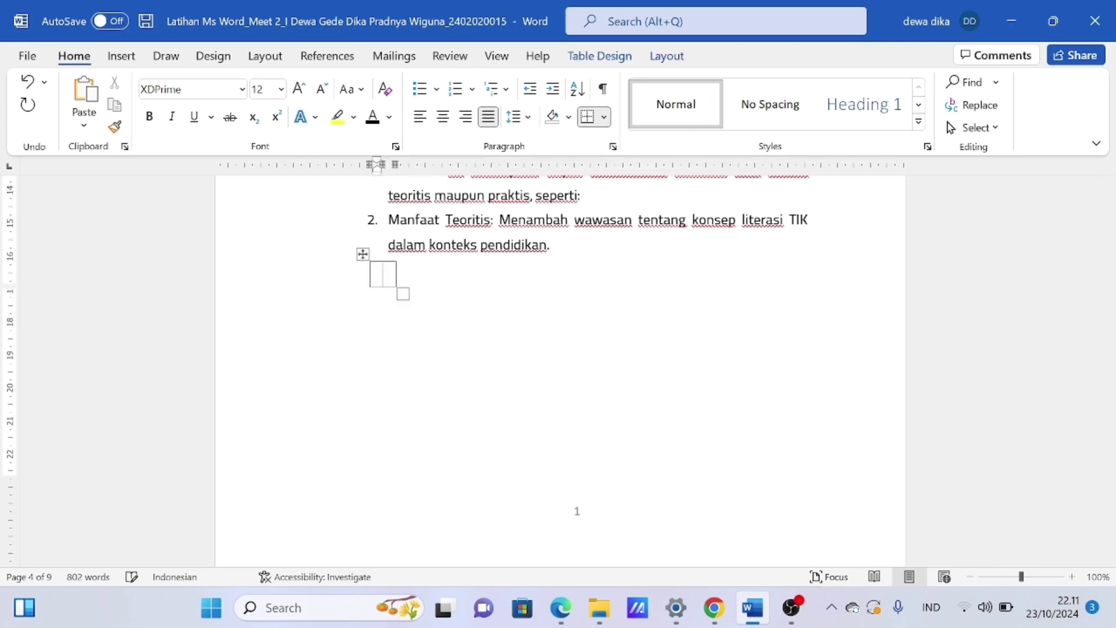
drag(401, 295, 836, 281)
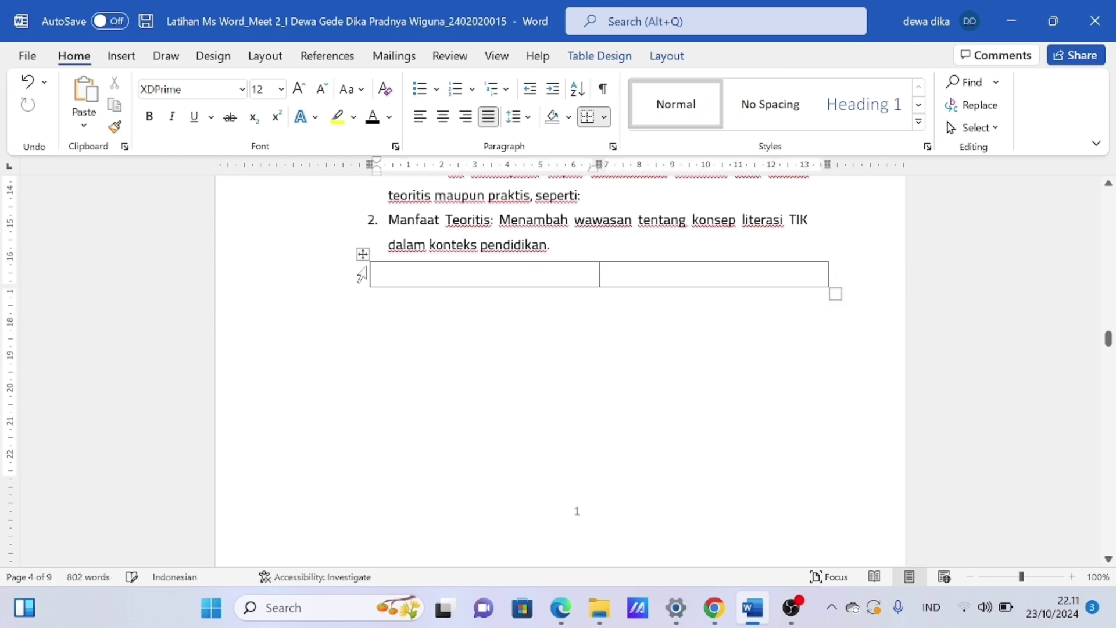
Add three more rows below the first row of the new table
mouse_move(364, 291)
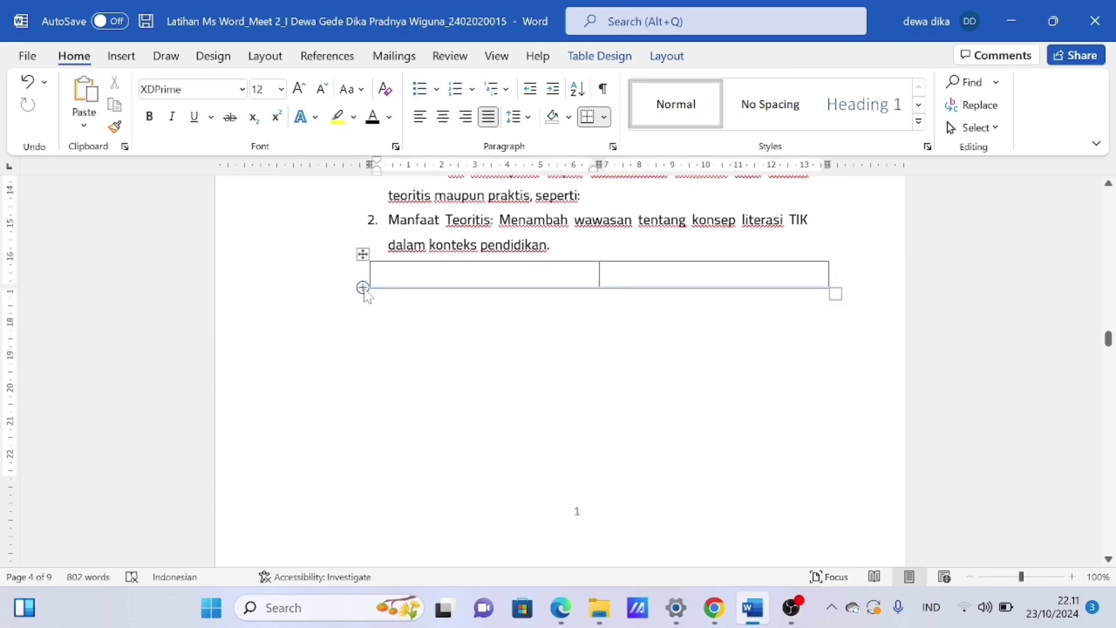
click(363, 289)
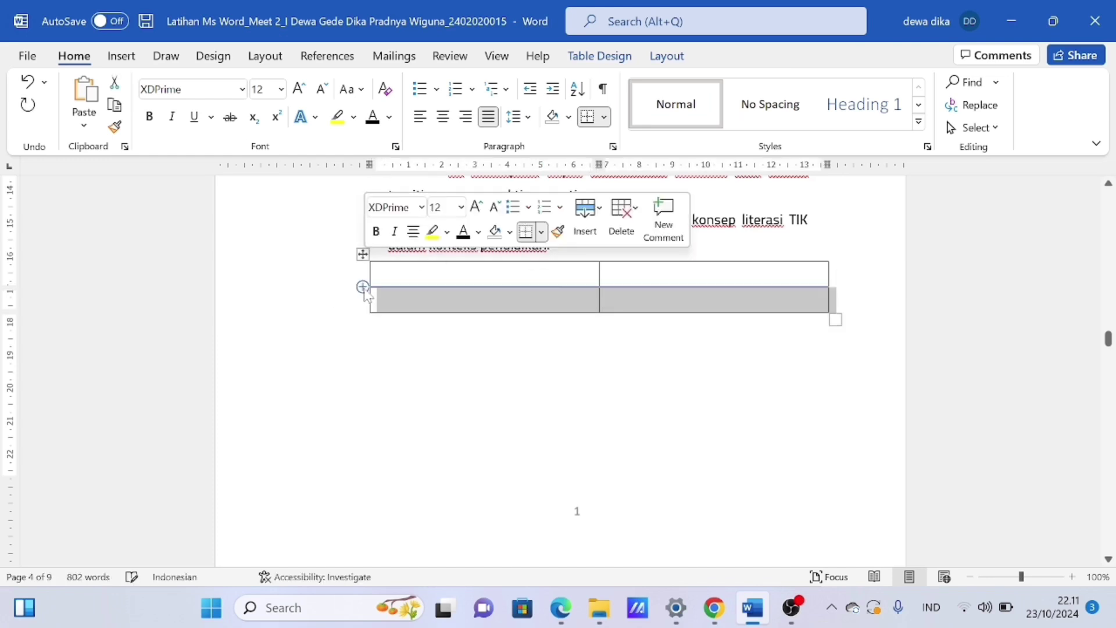
click(364, 288)
click(364, 288)
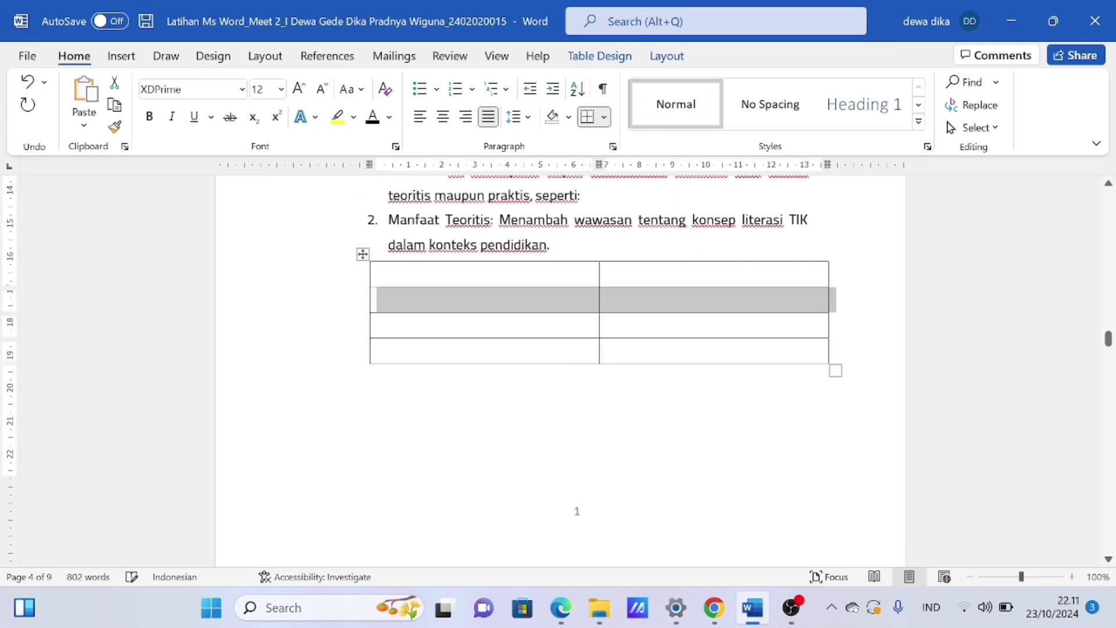
click(347, 456)
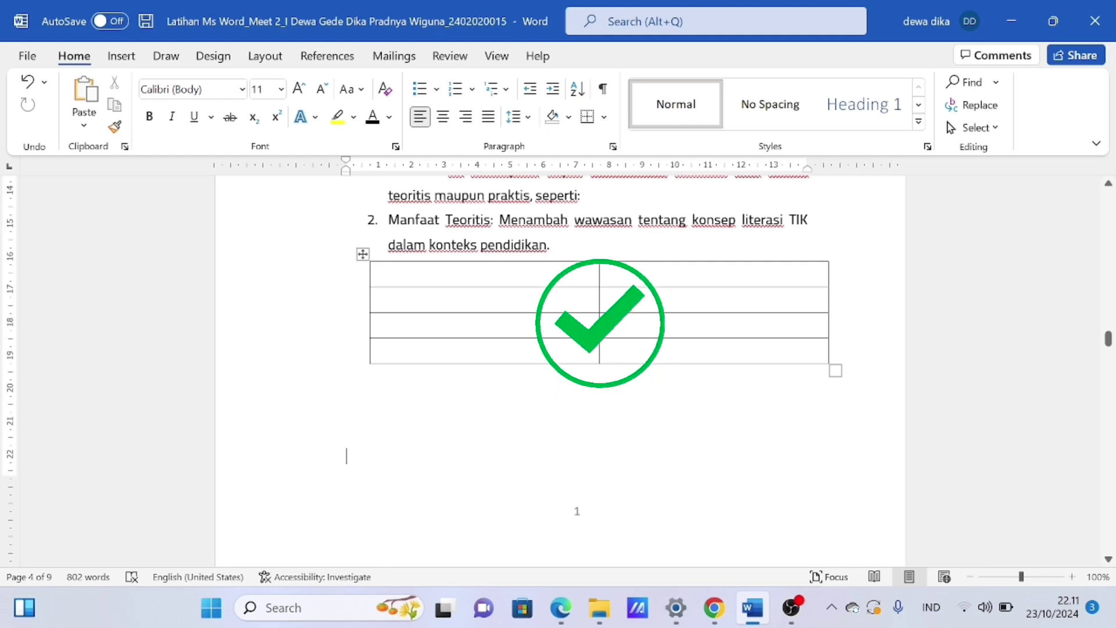
Fill the header row with NO in the first column and FAKTOR YANG MEMPENGARUHI LITERASI TIK in the second
click(377, 273)
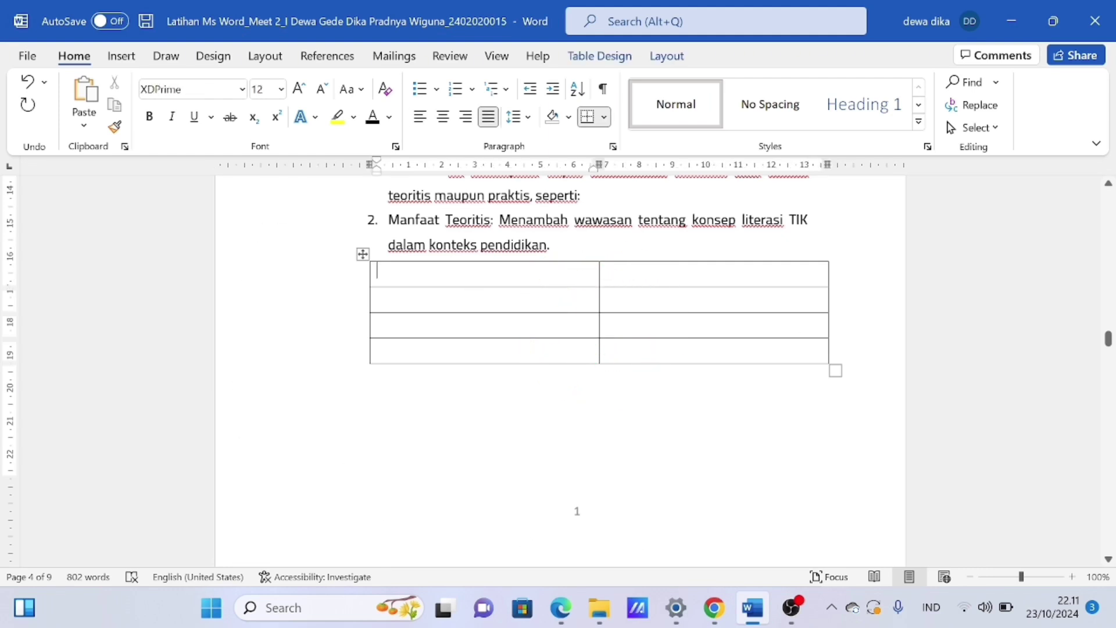
text(NO)
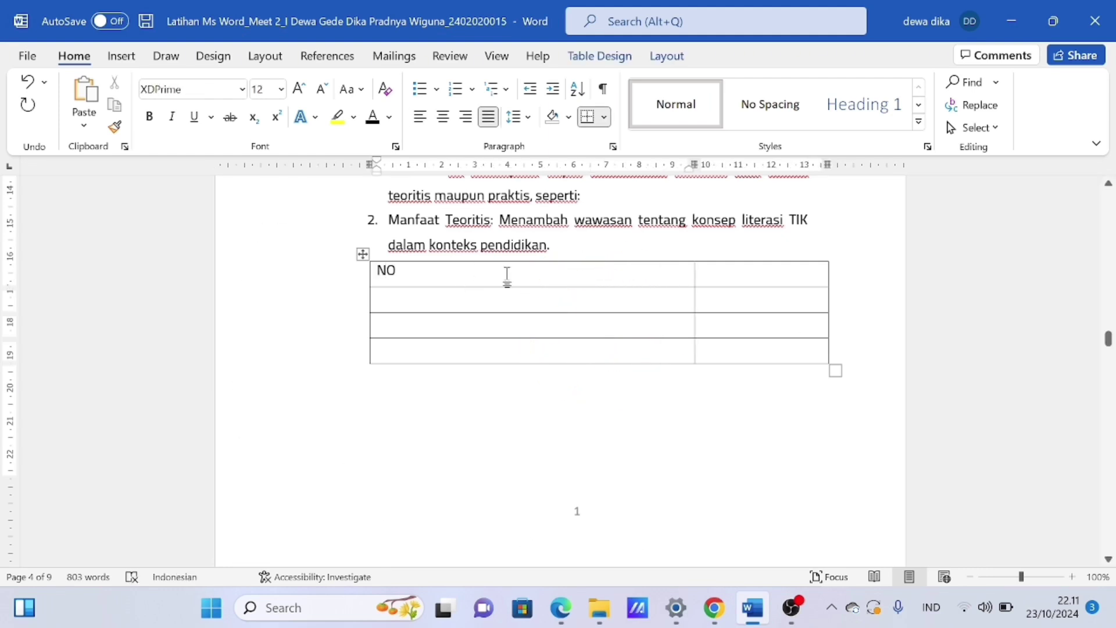
key(Tab)
text(FAKTOR YANG MEMPENGARUHI)
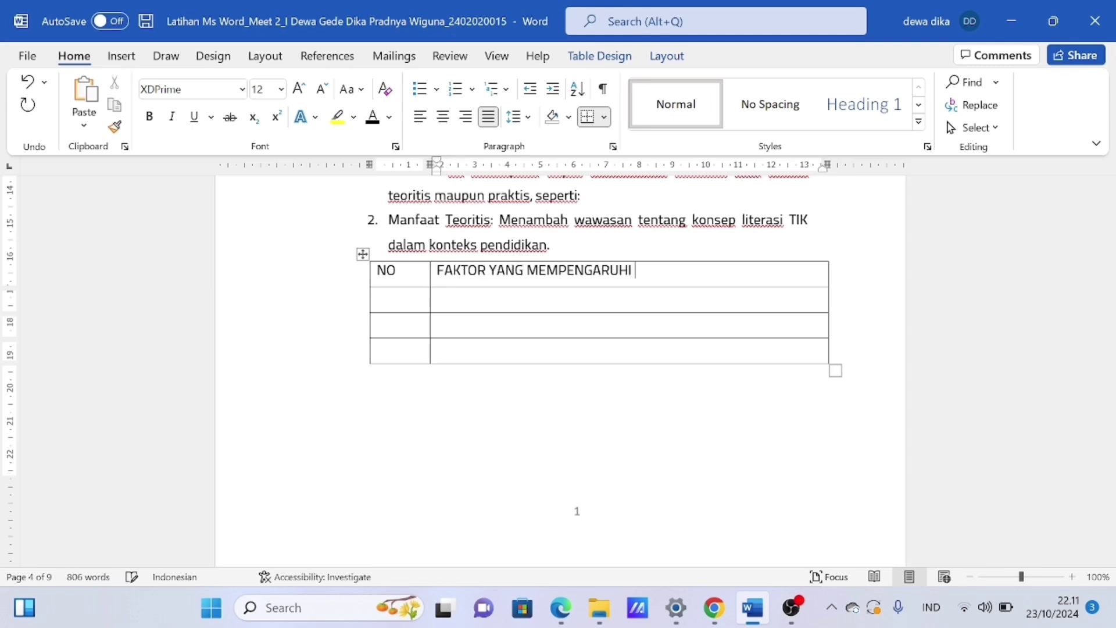
text( LITERA)
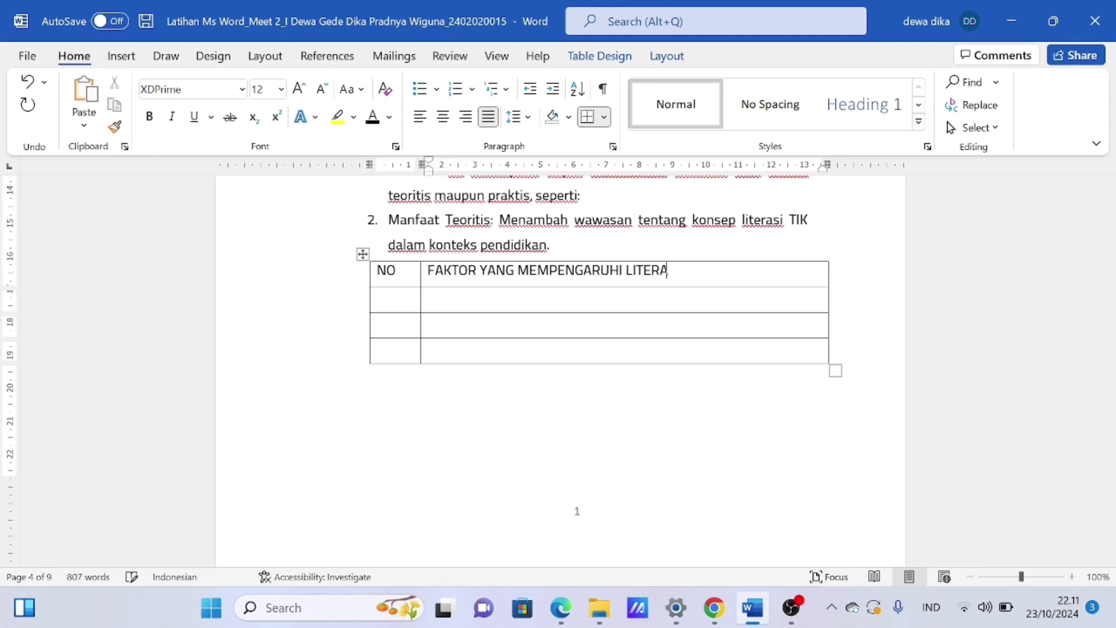
text(SI TIK)
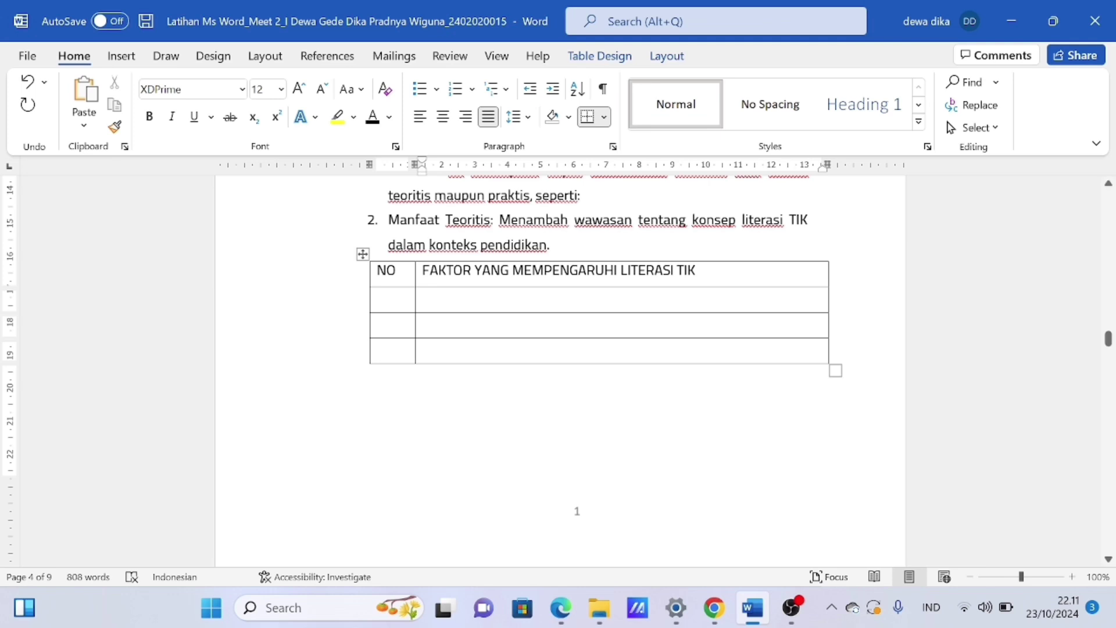
Number the three rows below the header 1, 2 and 3 in the NO column
key(Tab)
text(1 )
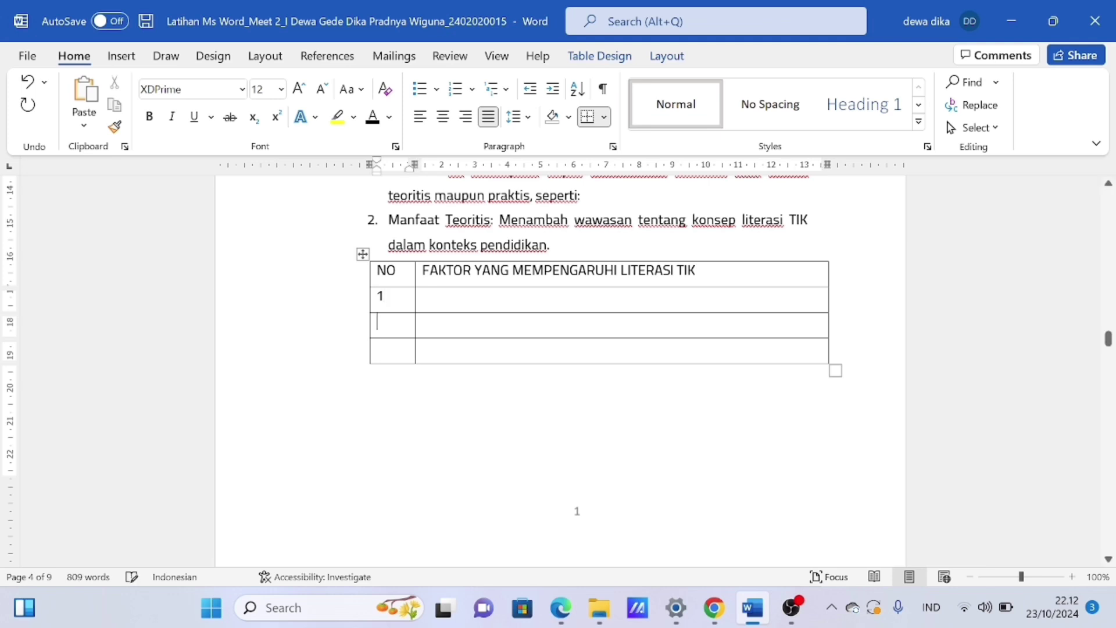
text(2)
key(Down)
text(3)
Fill the factor column's rows 1 to 3 with Akses Terhadap Teknologi, Pendidikan dan Pelatihan and Kualitas Pendidikan
click(458, 296)
text(Aks)
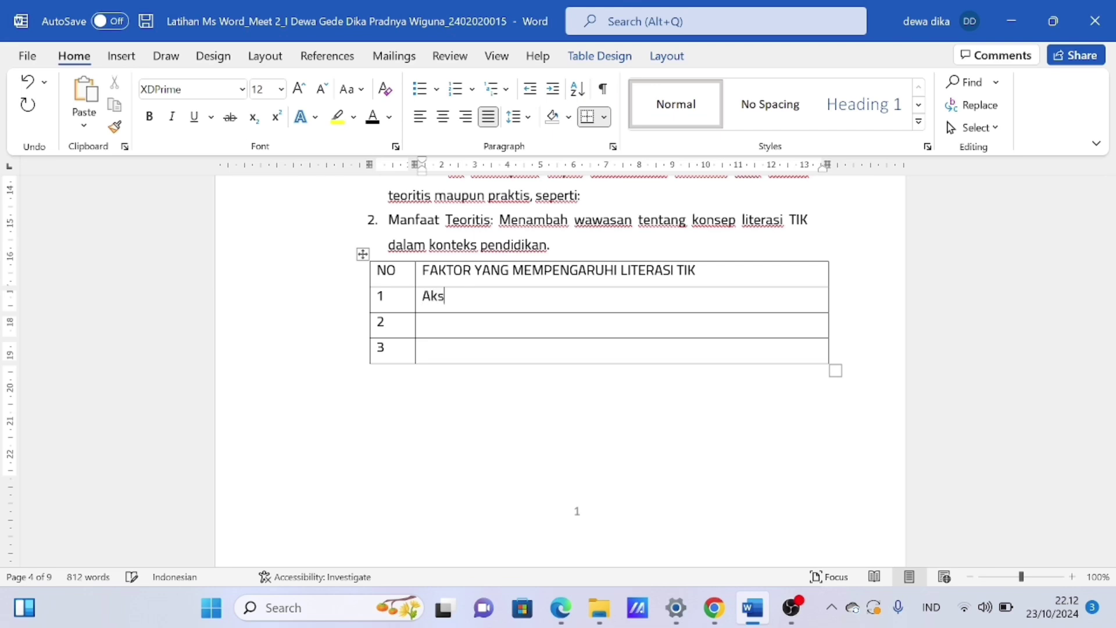
text(es Terhadap Te)
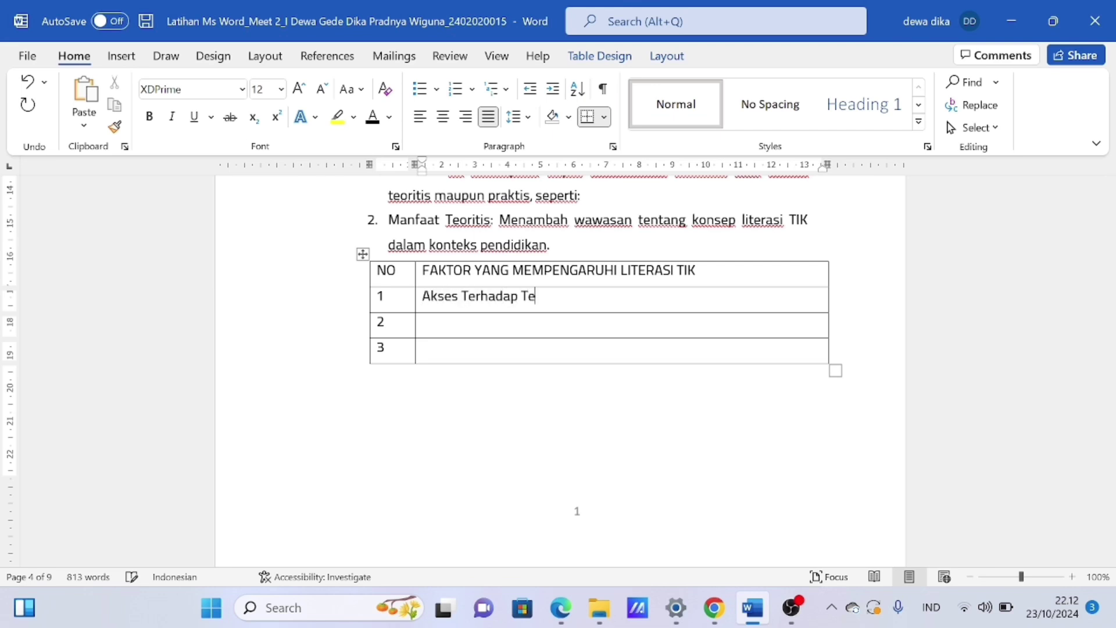
text(knologi)
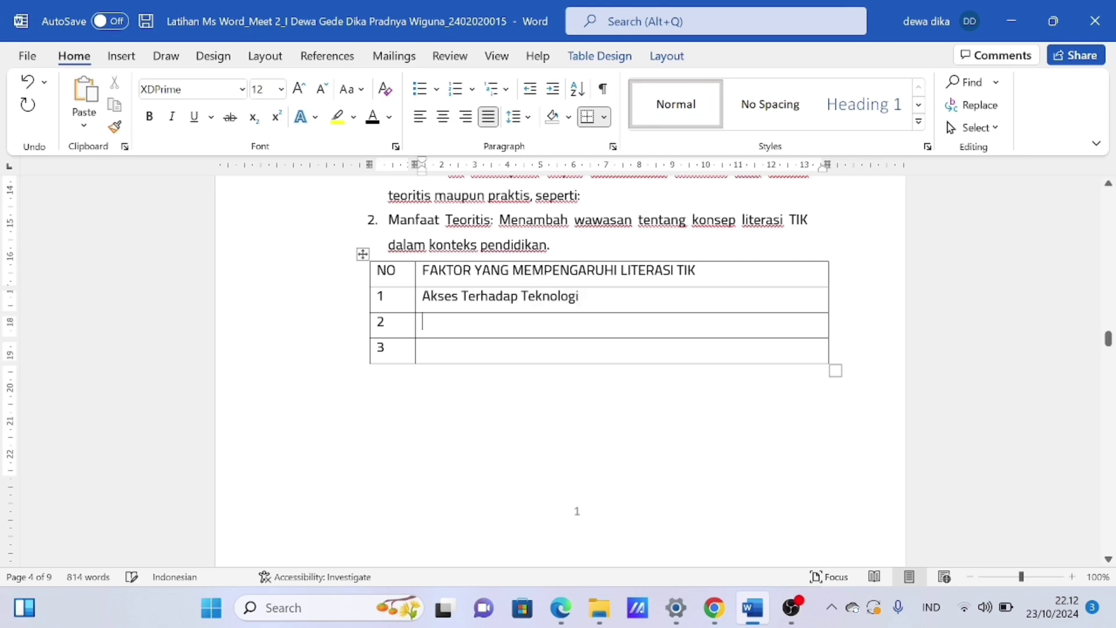
text(Pendidikan dan)
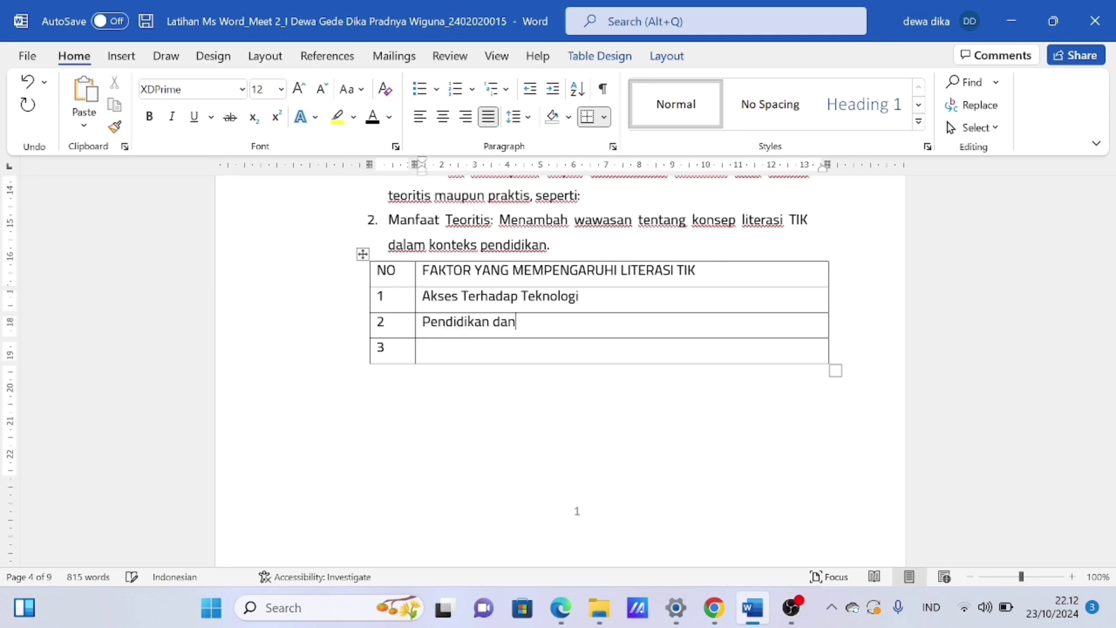
text( Pelatihan)
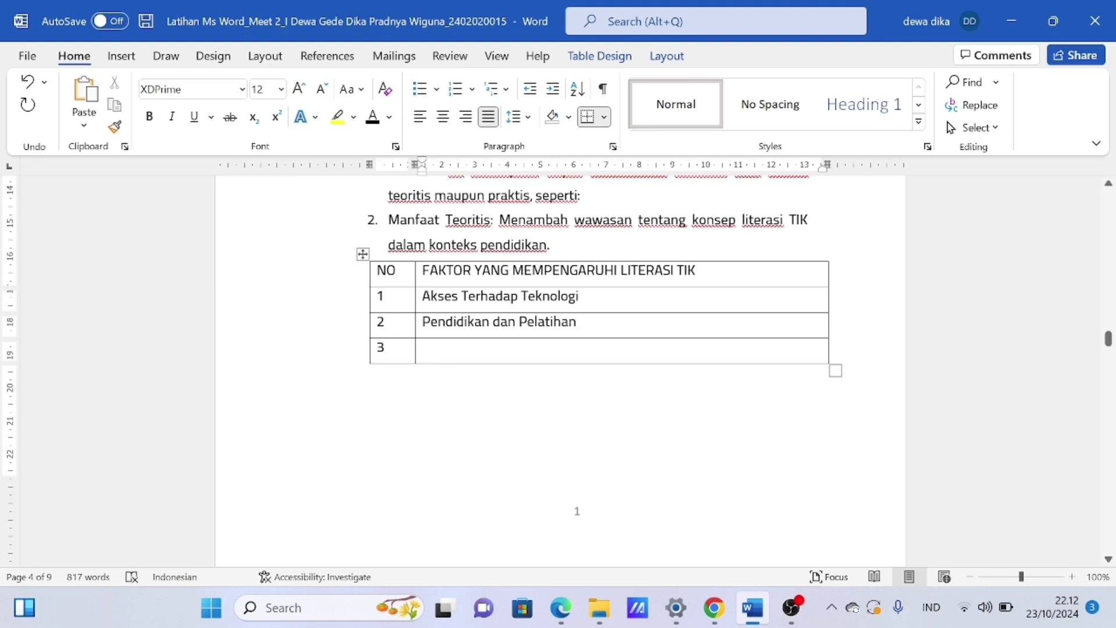
text(Kualitas Pendidikan)
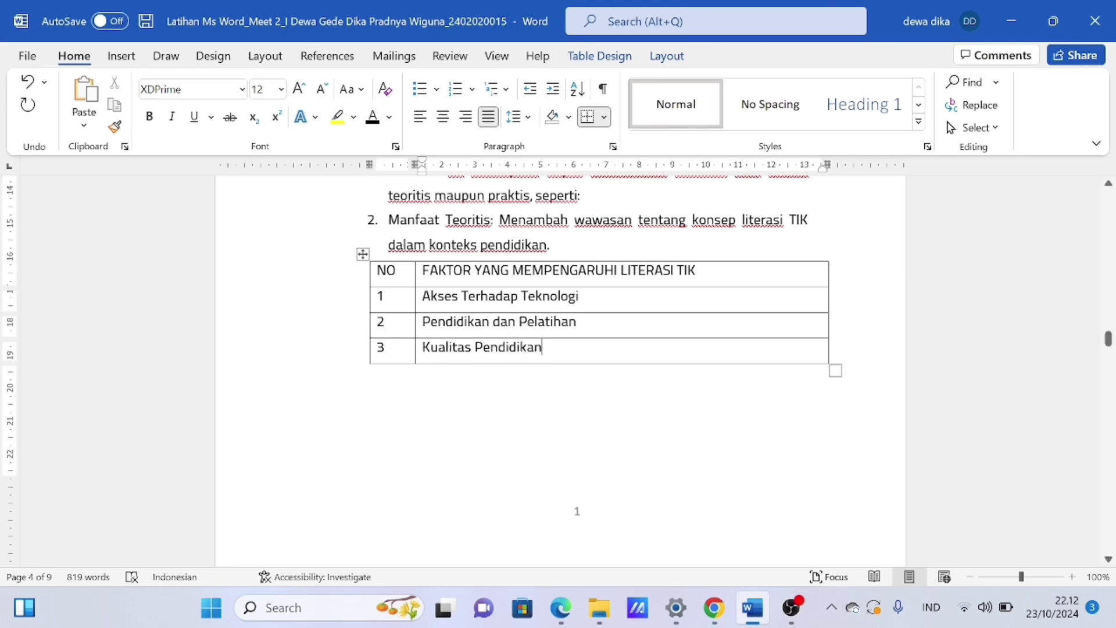
click(347, 429)
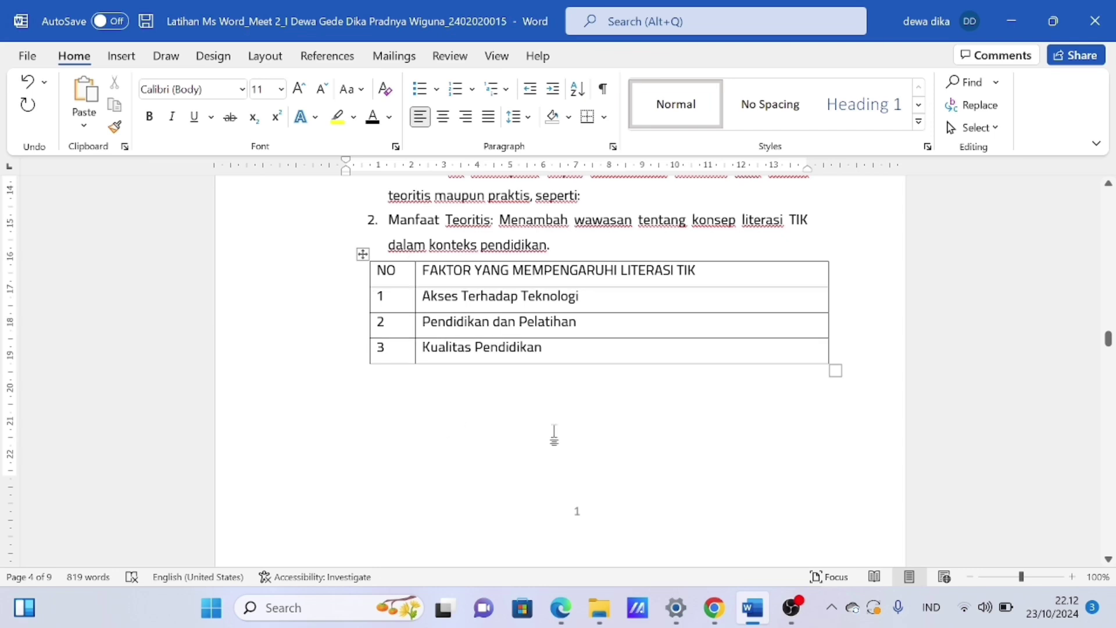
Apply AutoFit Contents to the whole table, and finish by setting it to AutoFit Window
click(363, 254)
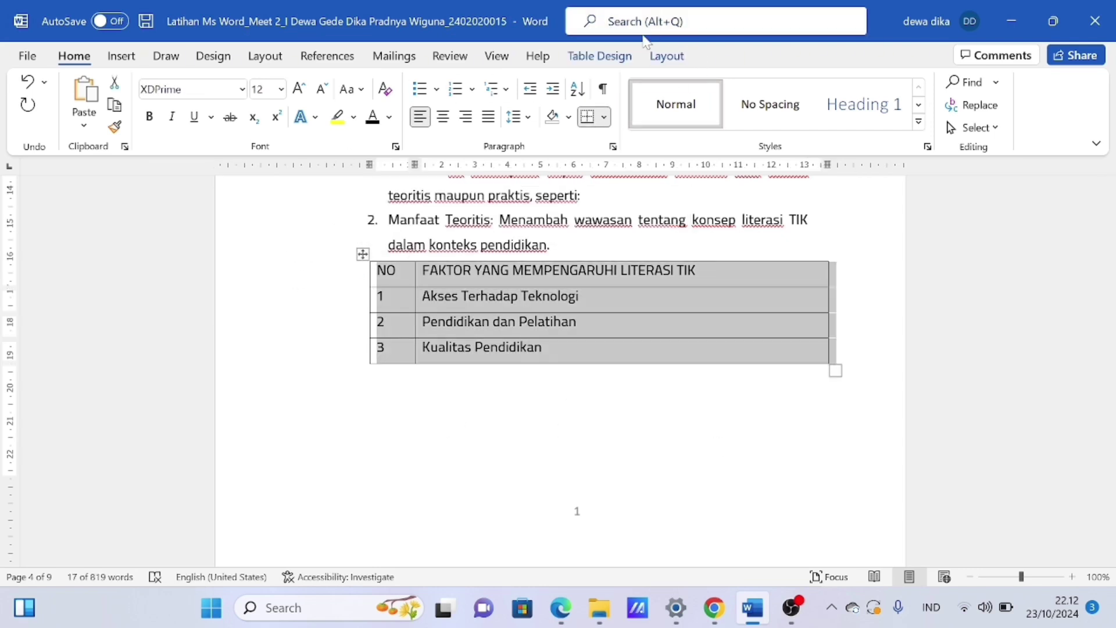
click(677, 56)
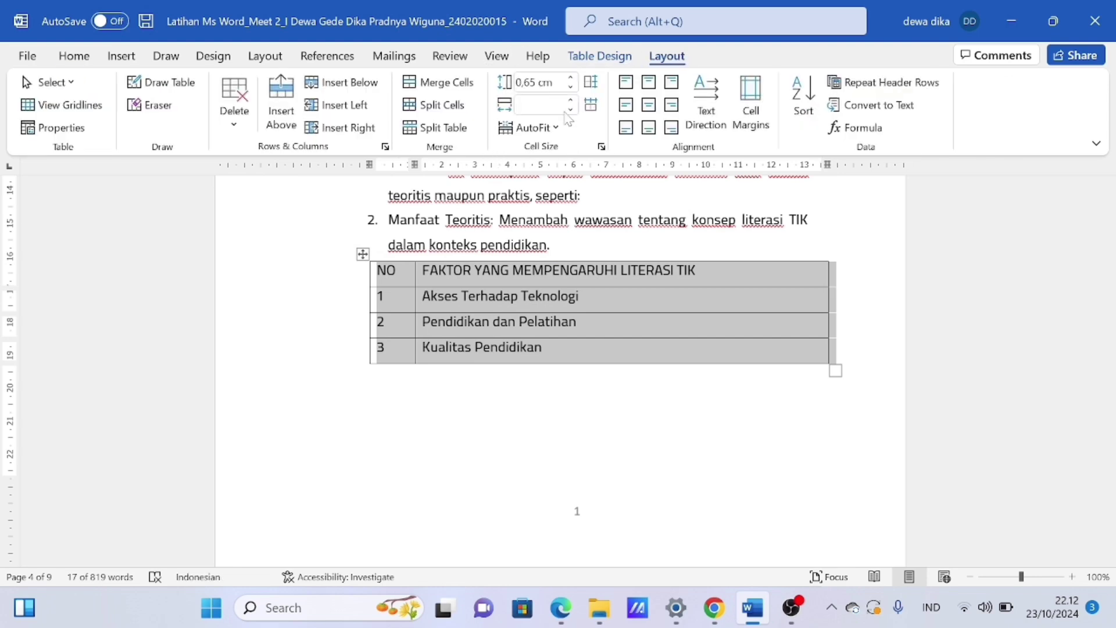
click(533, 129)
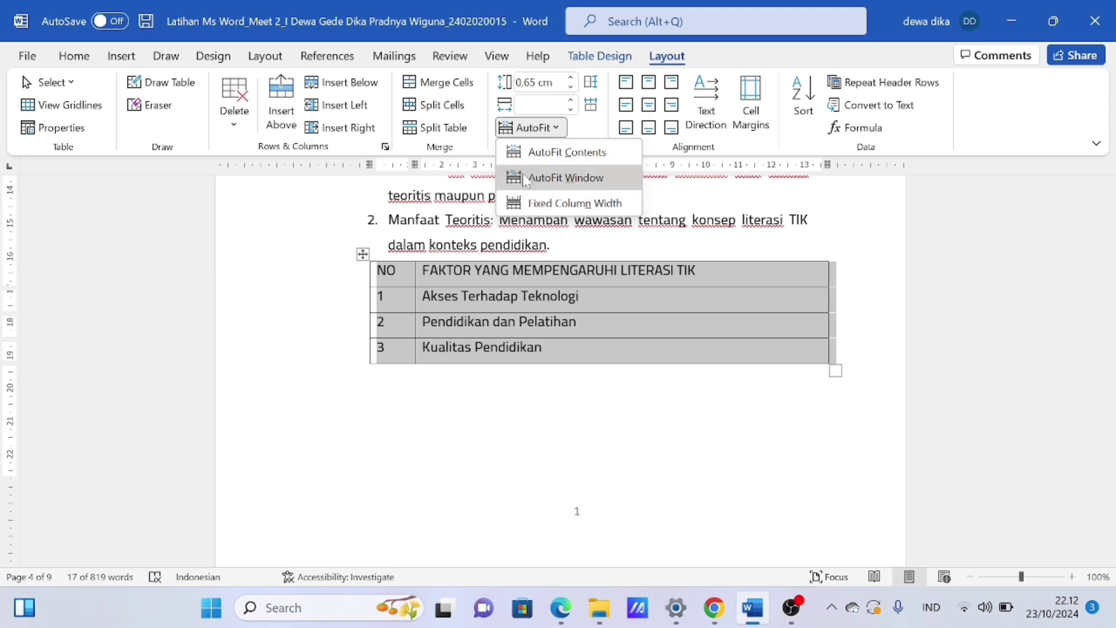
click(605, 153)
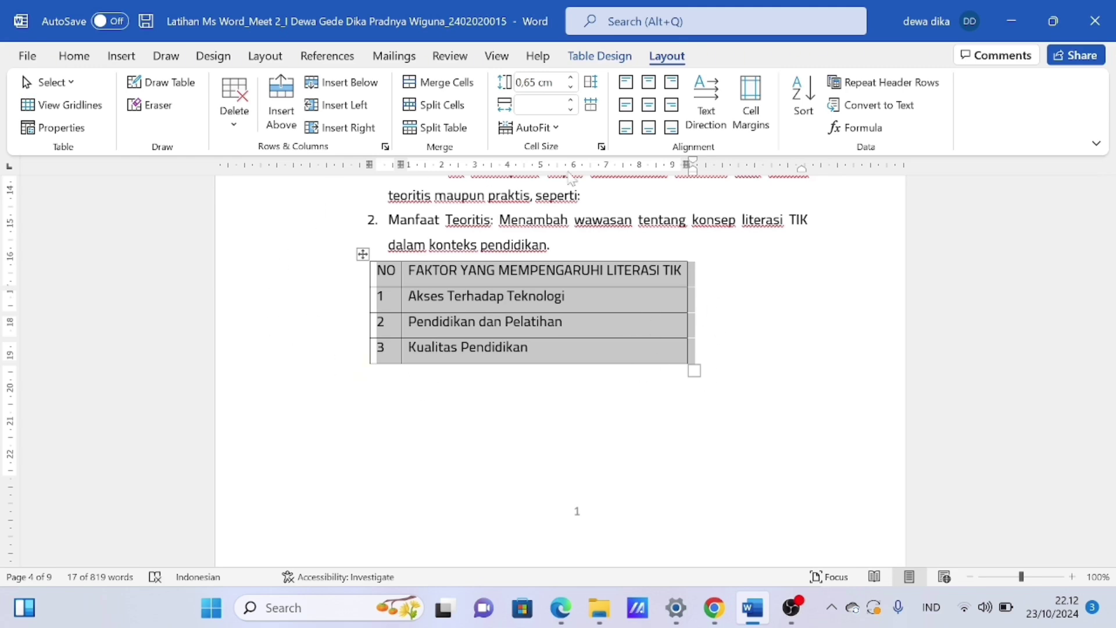
click(530, 127)
click(540, 177)
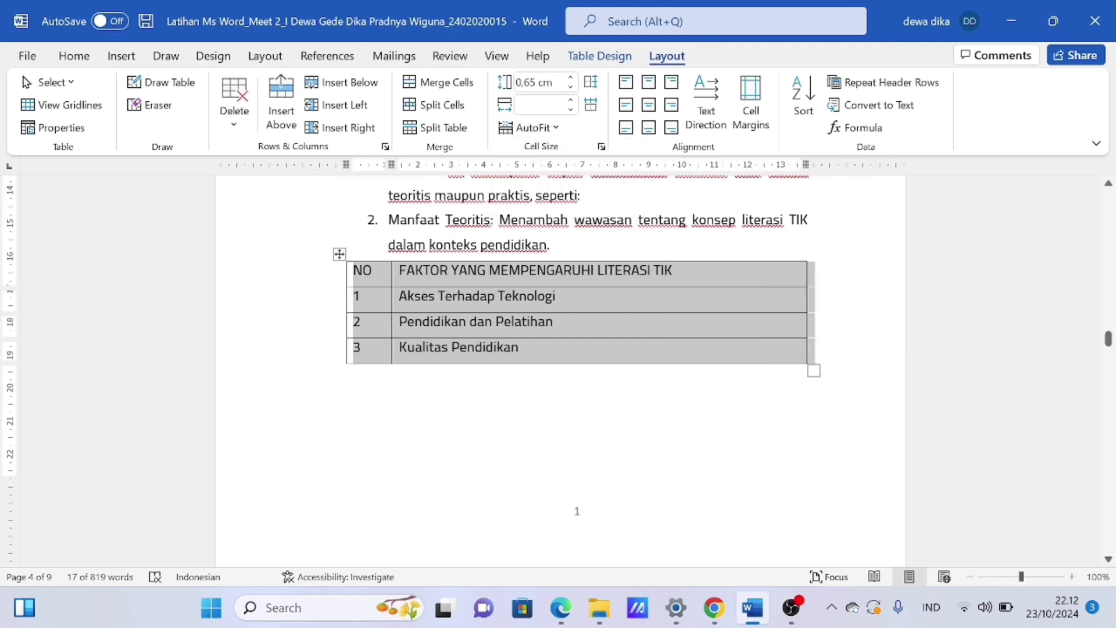
Turn on the gridlines display for the document
click(495, 55)
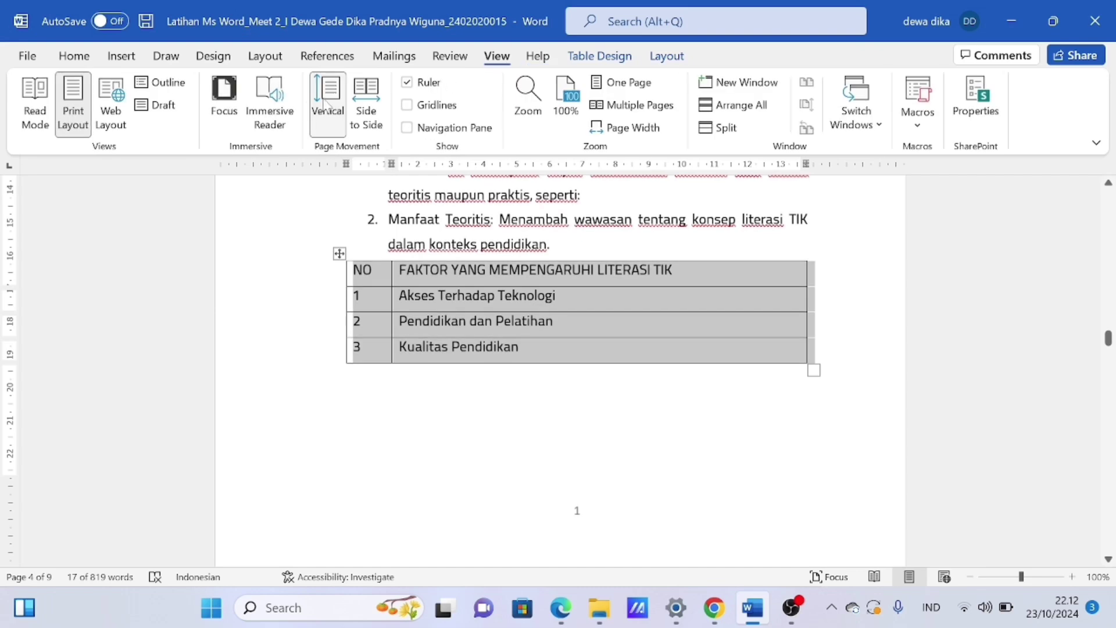
click(418, 106)
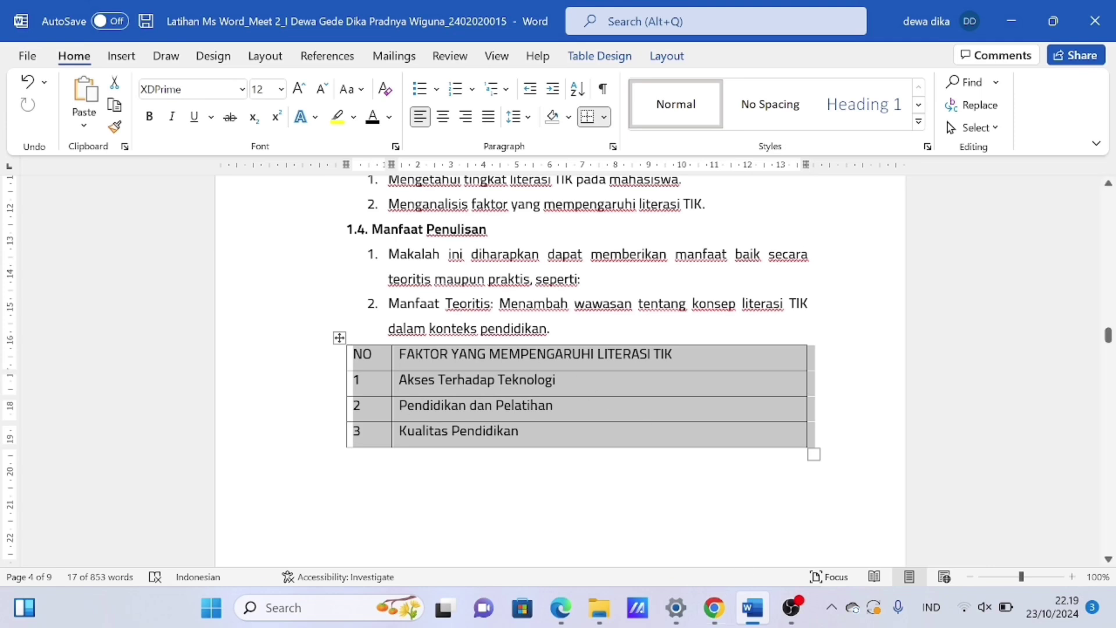
Start a caption for the whole factors table, creating and choosing the new label Tabel 1
click(347, 514)
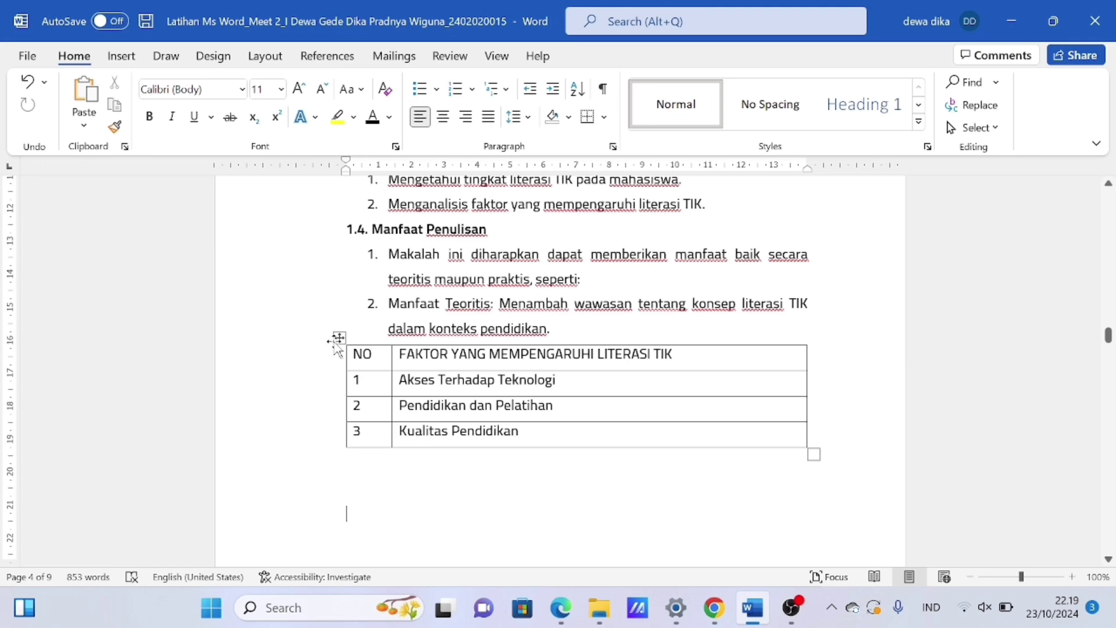
click(339, 337)
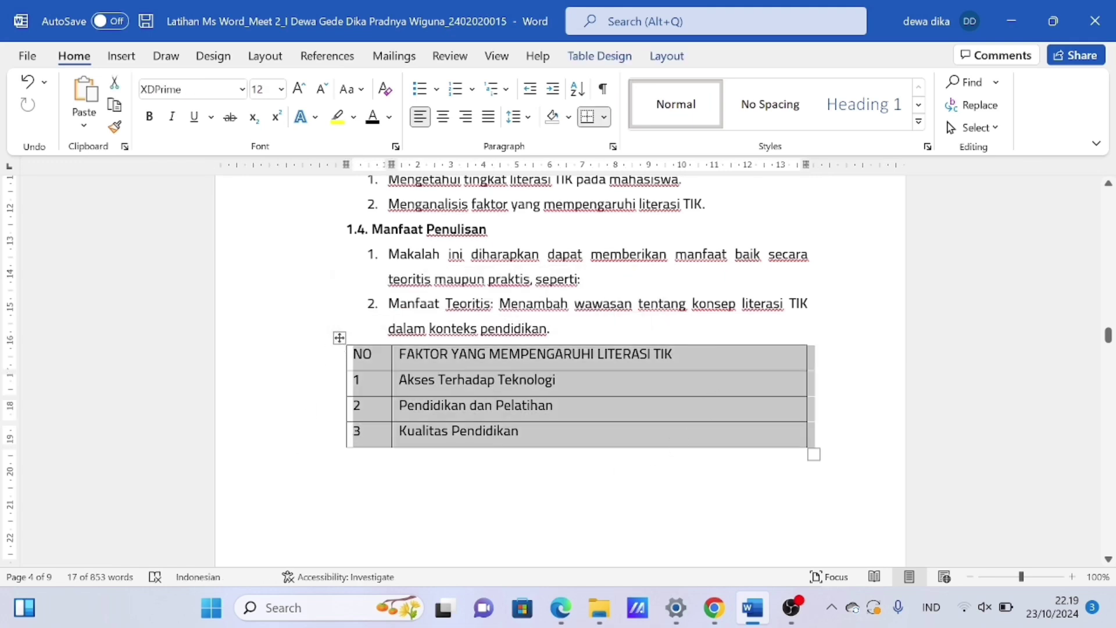
right_click(436, 401)
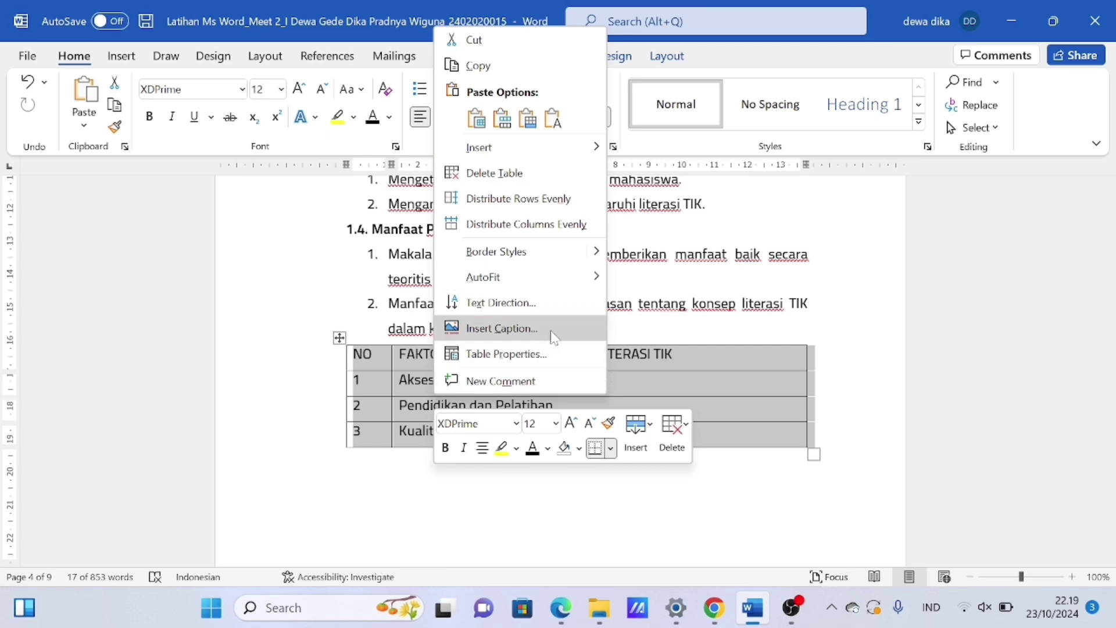
click(564, 337)
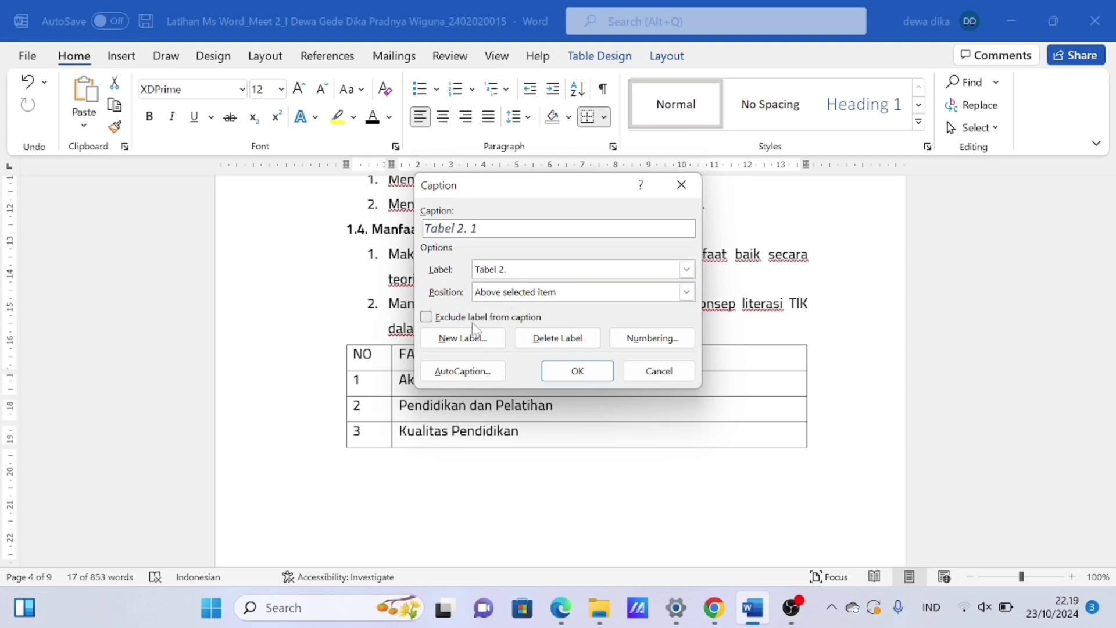
click(470, 347)
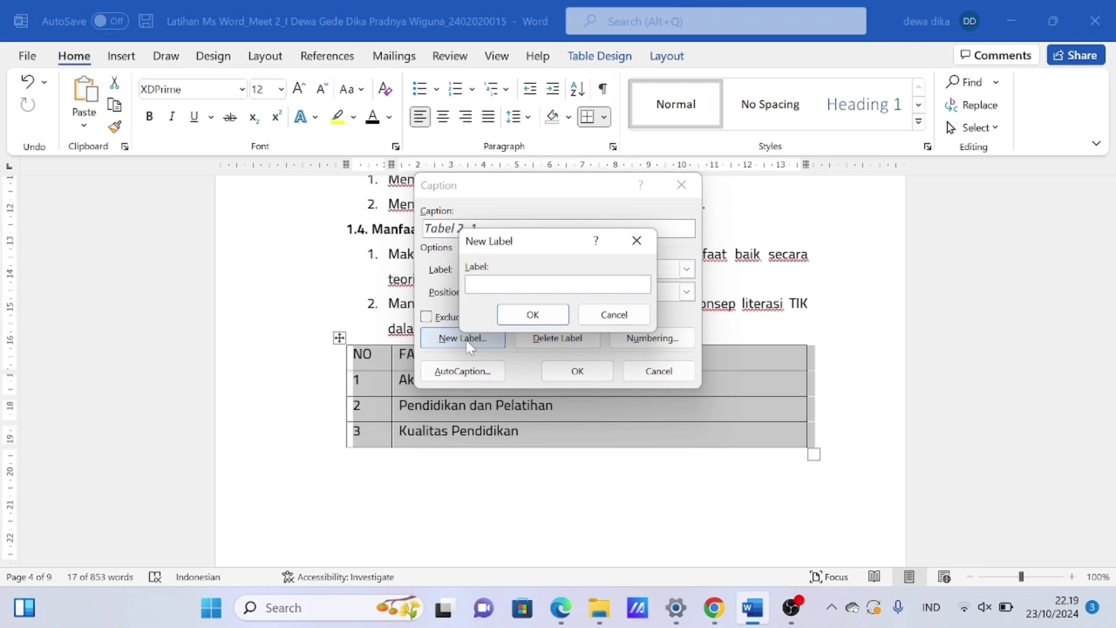
text(T)
click(532, 317)
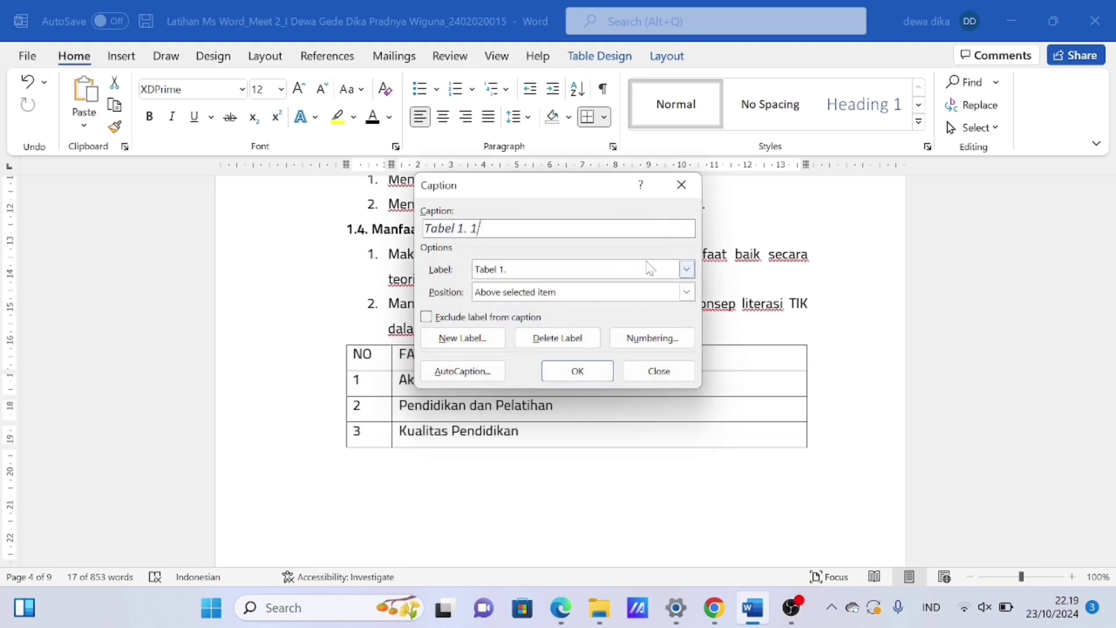
click(687, 269)
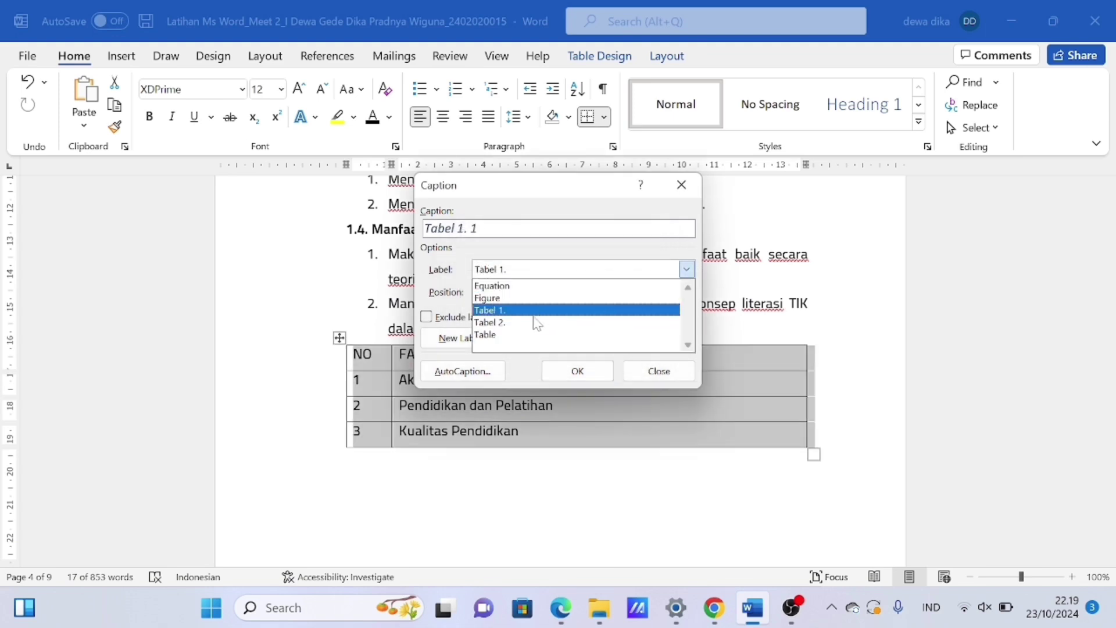
click(490, 311)
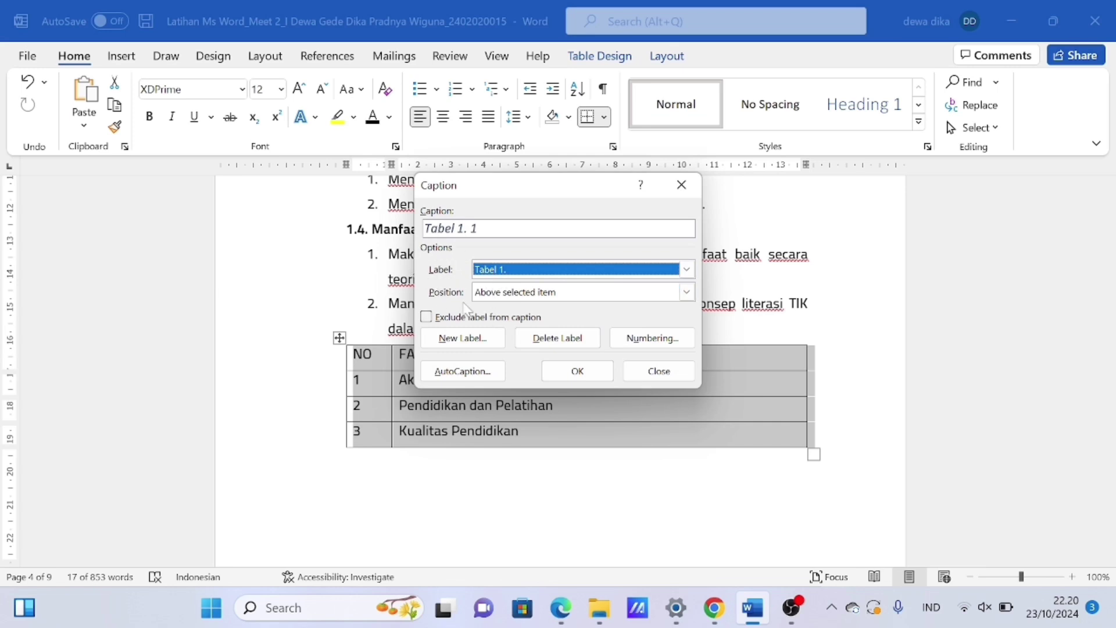
Try the caption position Below selected item and return it to Above selected item
click(686, 292)
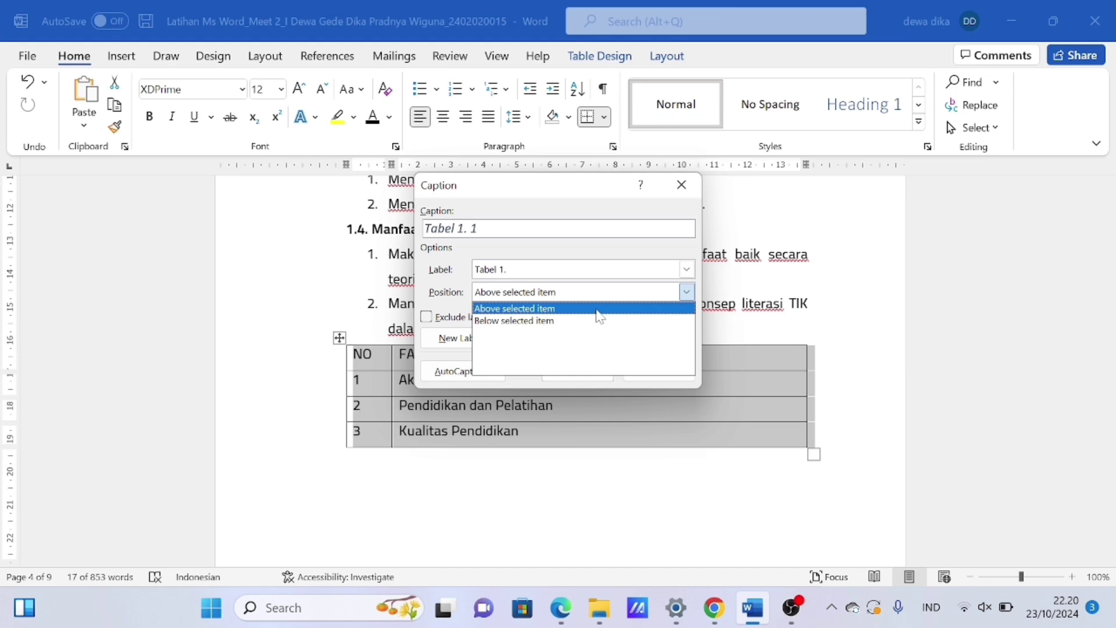
click(597, 311)
click(687, 291)
click(604, 321)
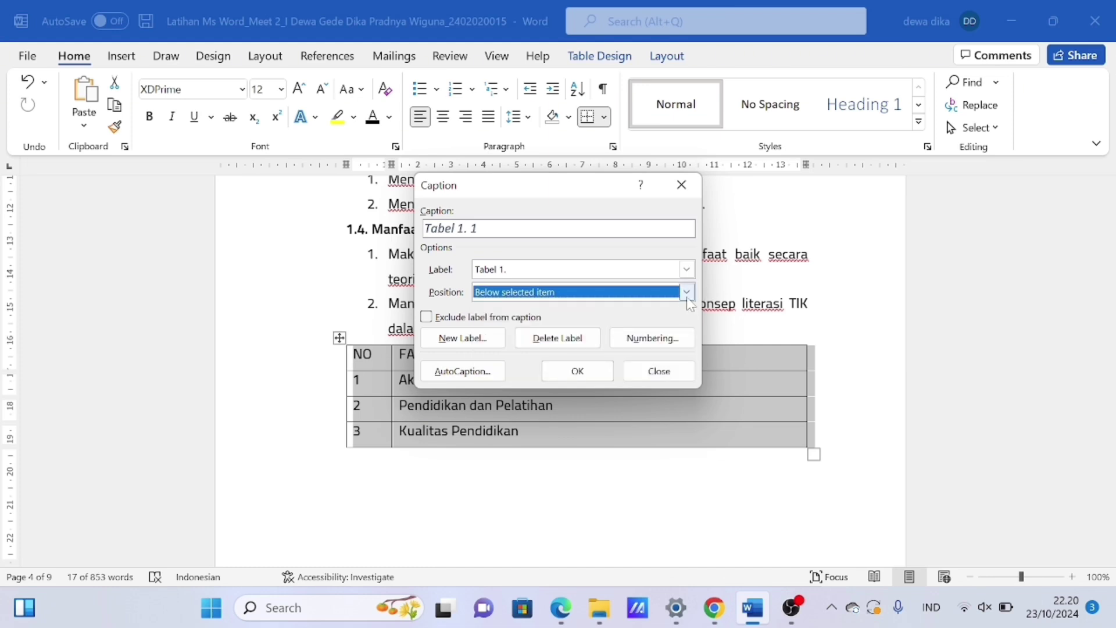
click(687, 291)
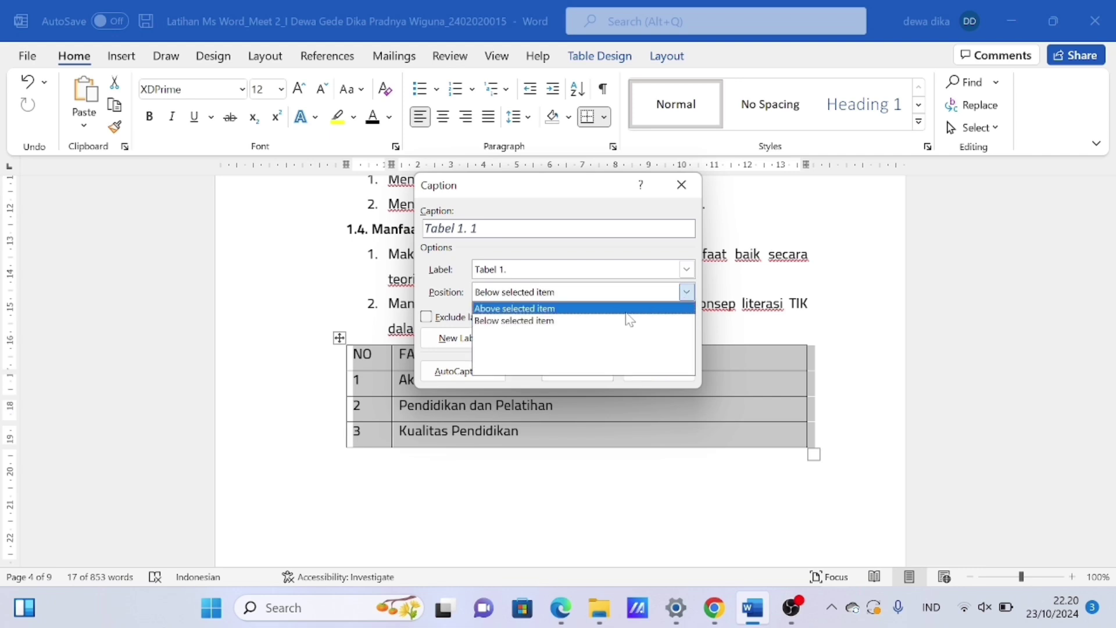
click(584, 310)
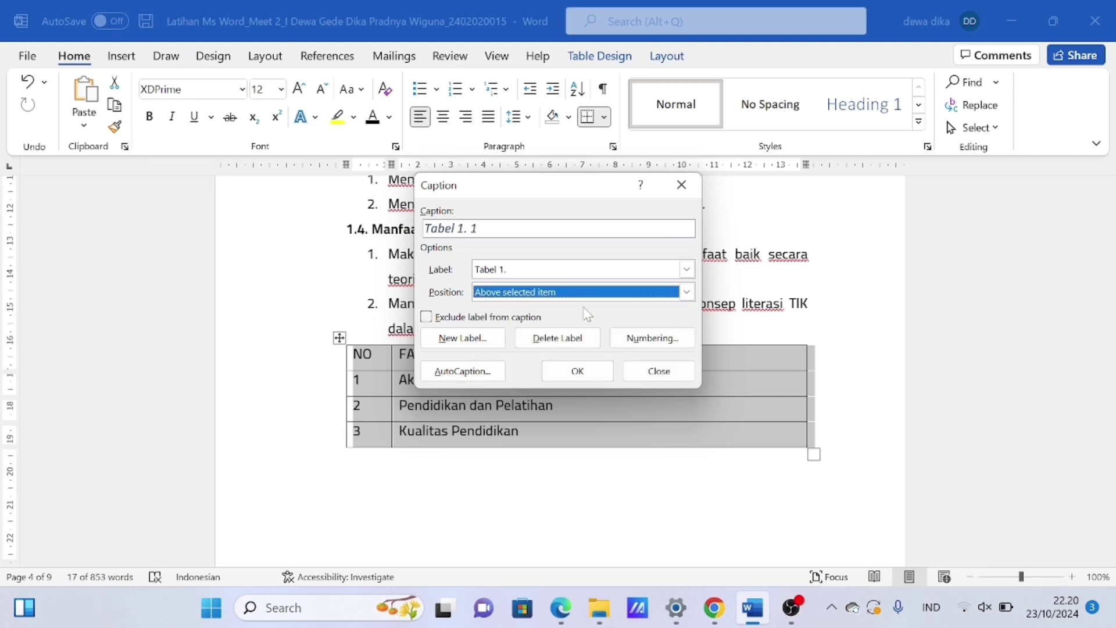
Complete the caption as Tabel 1. 1 Faktor yang Mempengaruhi Literasi TIK and insert it above the factors table
click(521, 230)
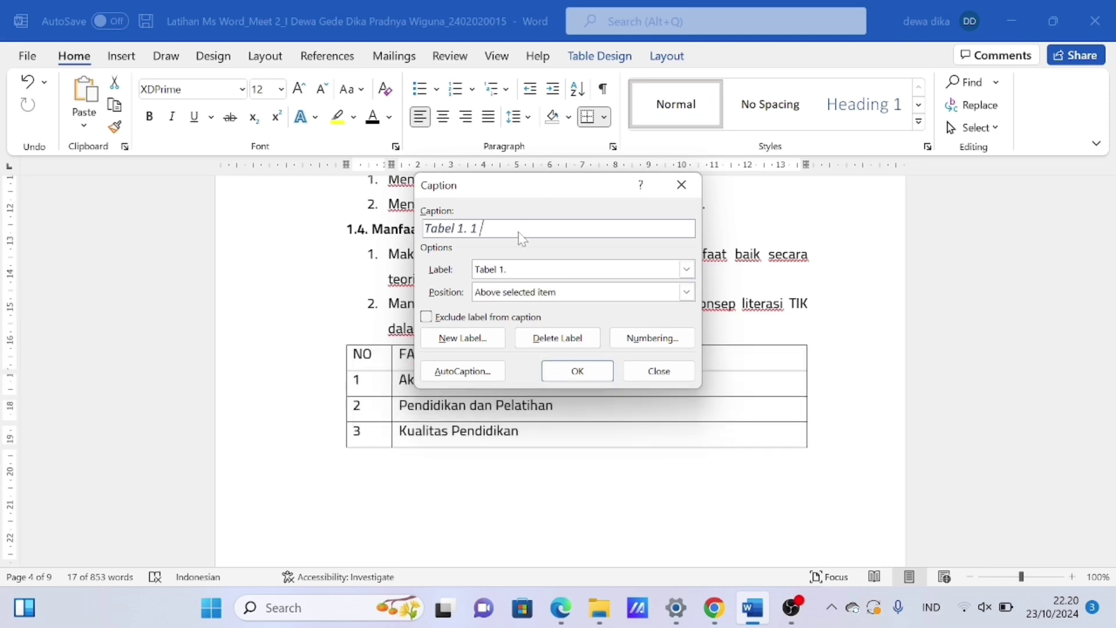
text(Faktor yang Mempengaruhi)
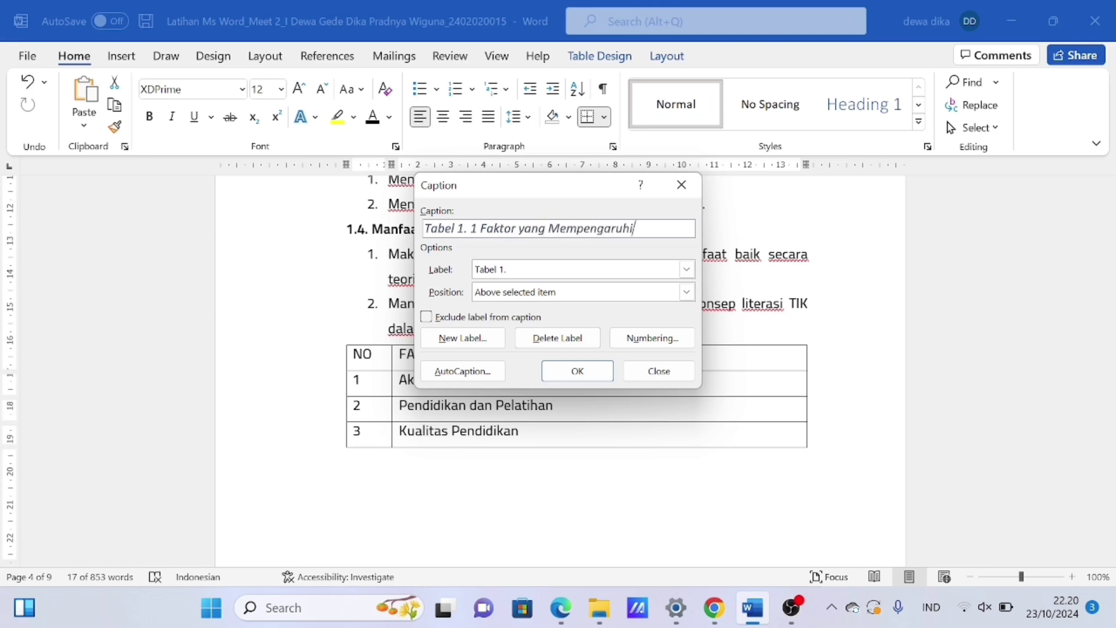
text( Literasi TIK)
click(559, 371)
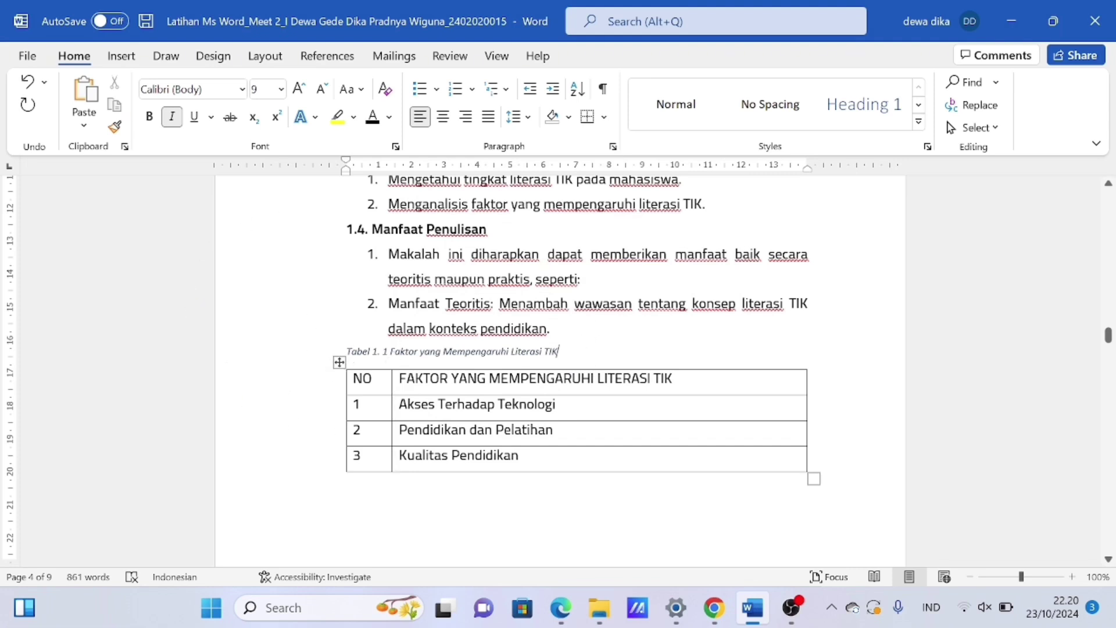
Start a caption for the FUNGSI DARI LITERASI TIK table in section 2.4, creating and choosing the new label Tabel 2
scroll(560, 367, down, 15)
scroll(560, 366, down, 12)
scroll(560, 367, up, 6)
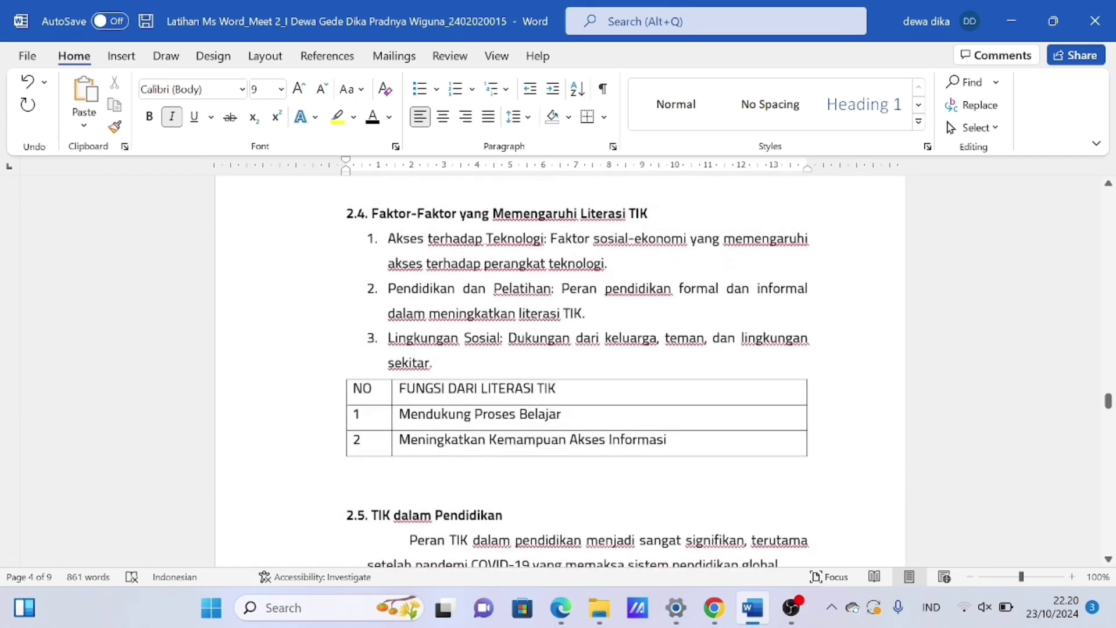
click(333, 379)
click(347, 390)
click(339, 372)
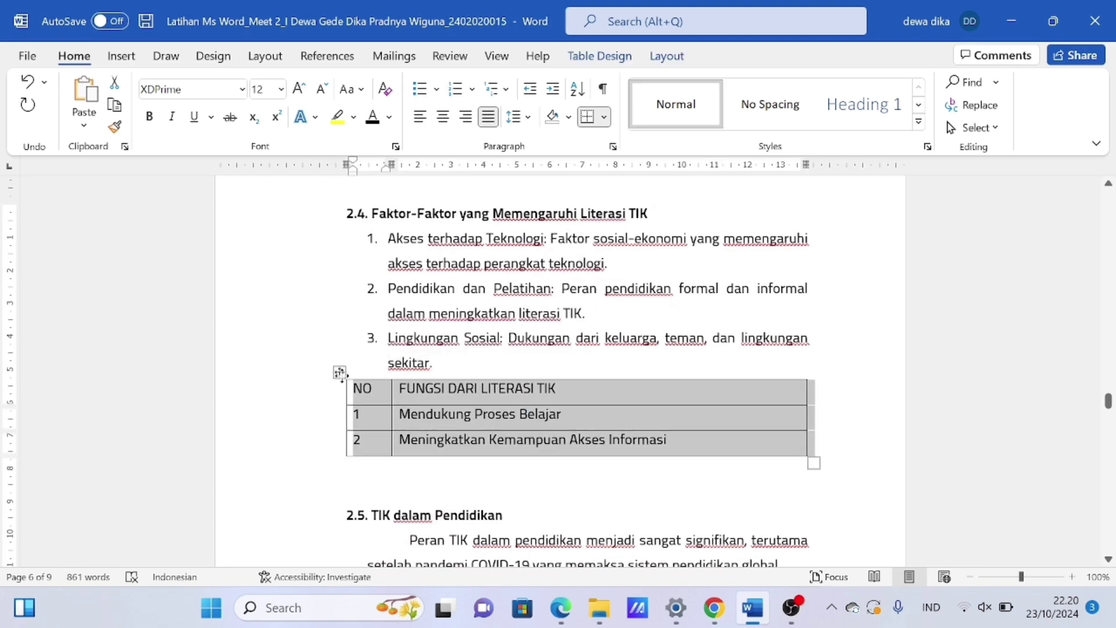
right_click(449, 407)
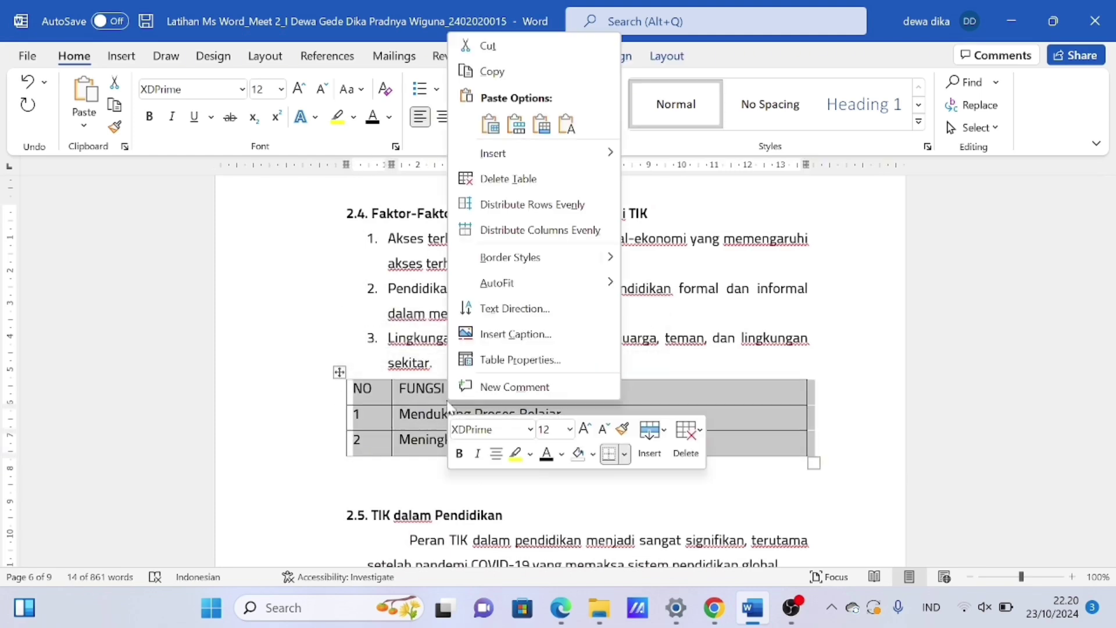
click(489, 335)
click(474, 341)
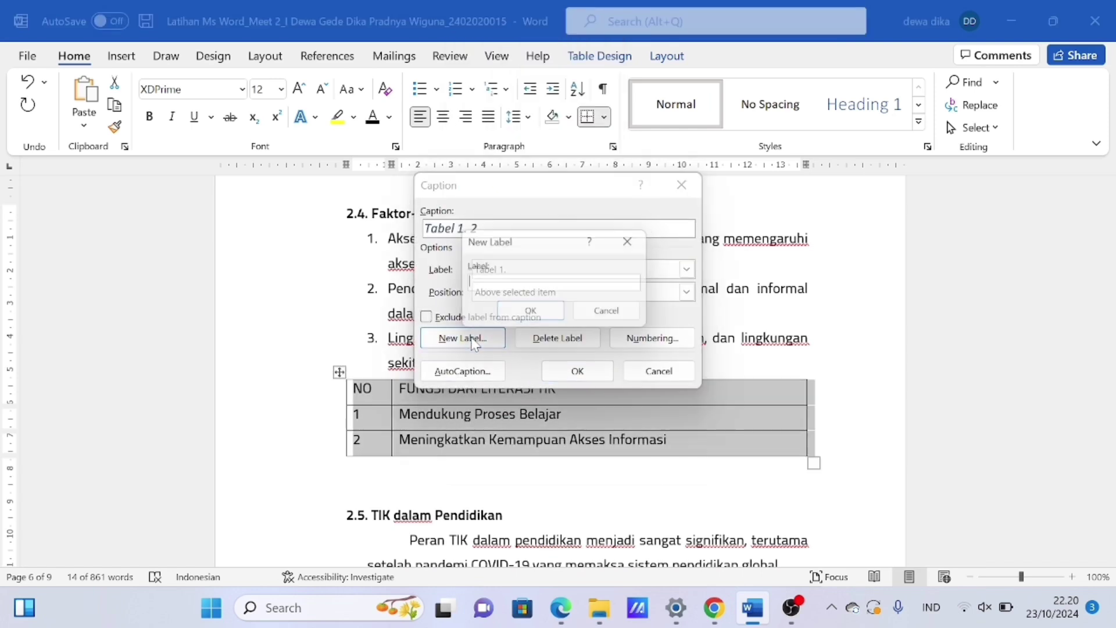
text(T)
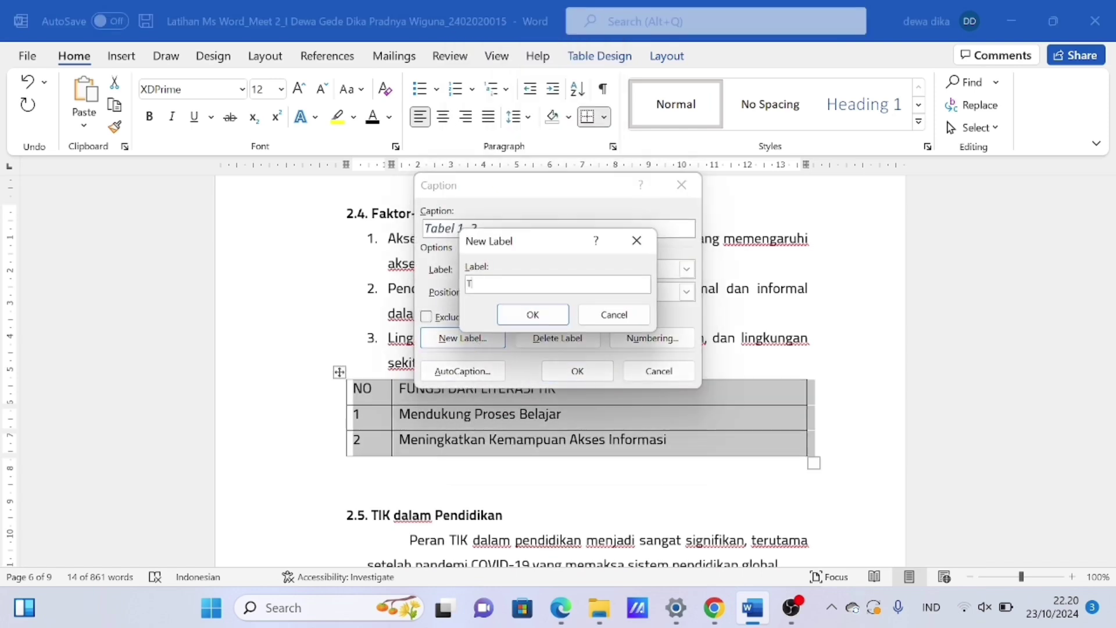
text(abel 2.)
click(561, 316)
click(687, 269)
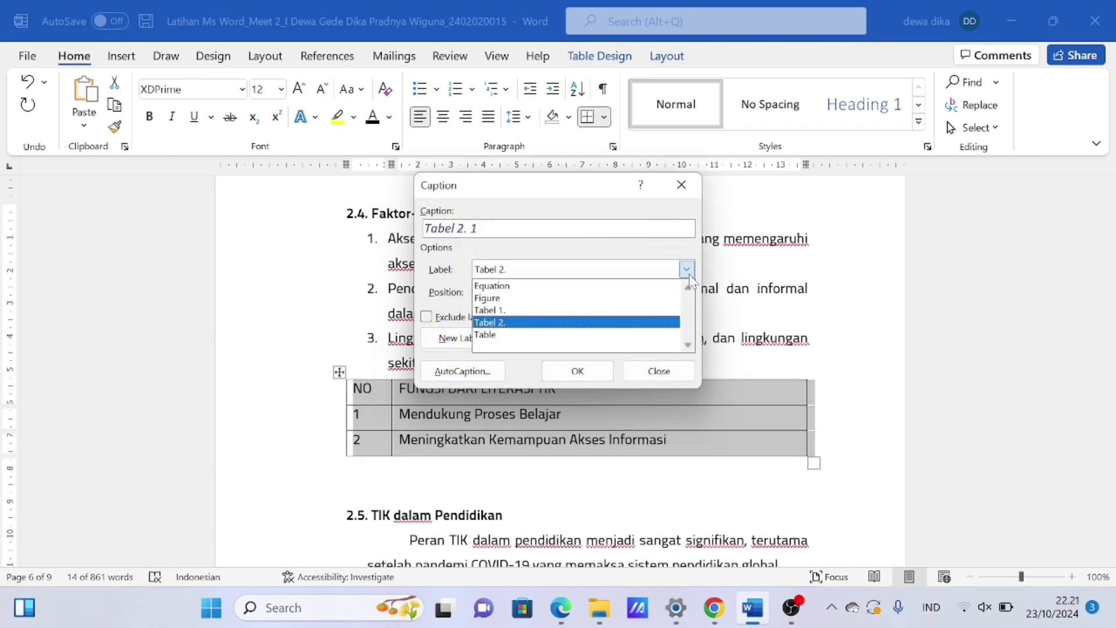
click(604, 321)
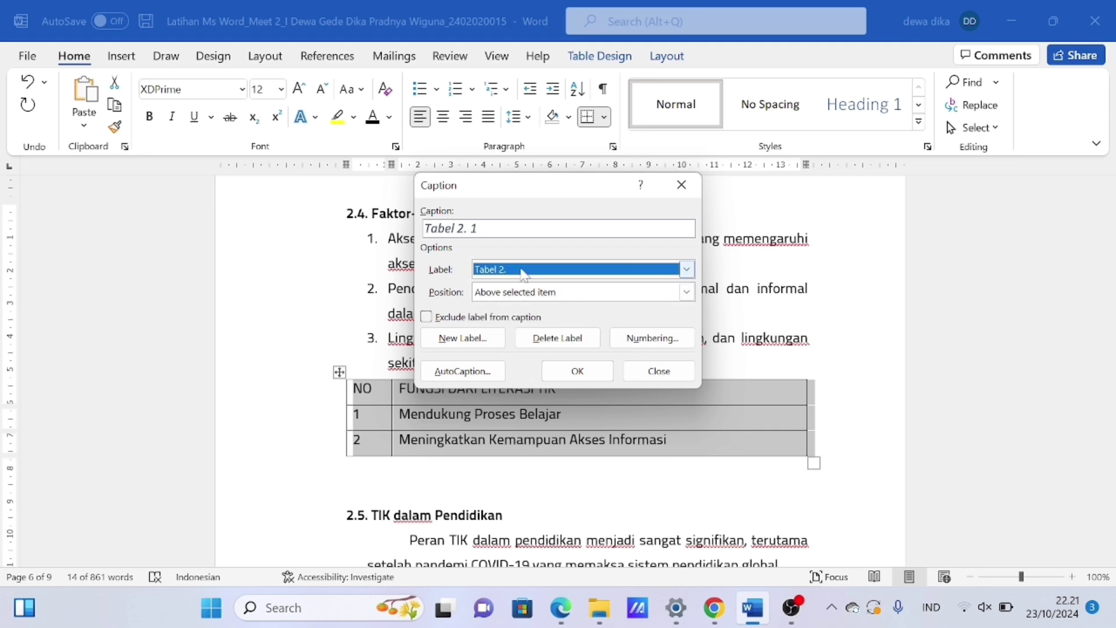
Complete the caption as Tabel 2. 1 Fungsi Dari Literasi TIK and insert it above the functions table
click(514, 230)
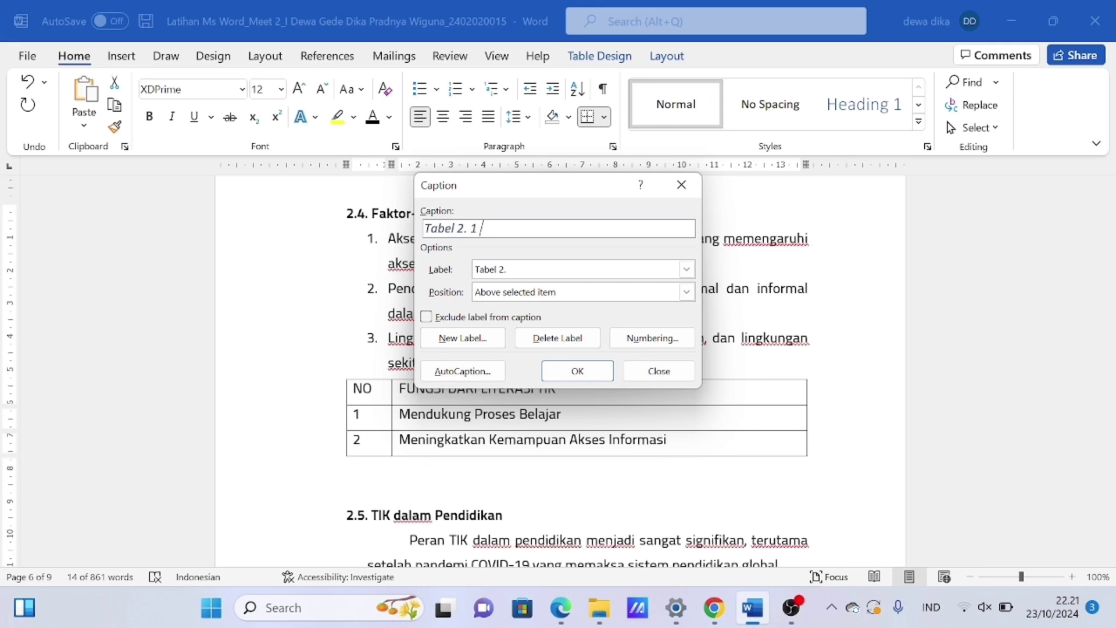
text(Fungsi)
text( Da)
text(ri A)
text(Lite)
text(rasi TIK)
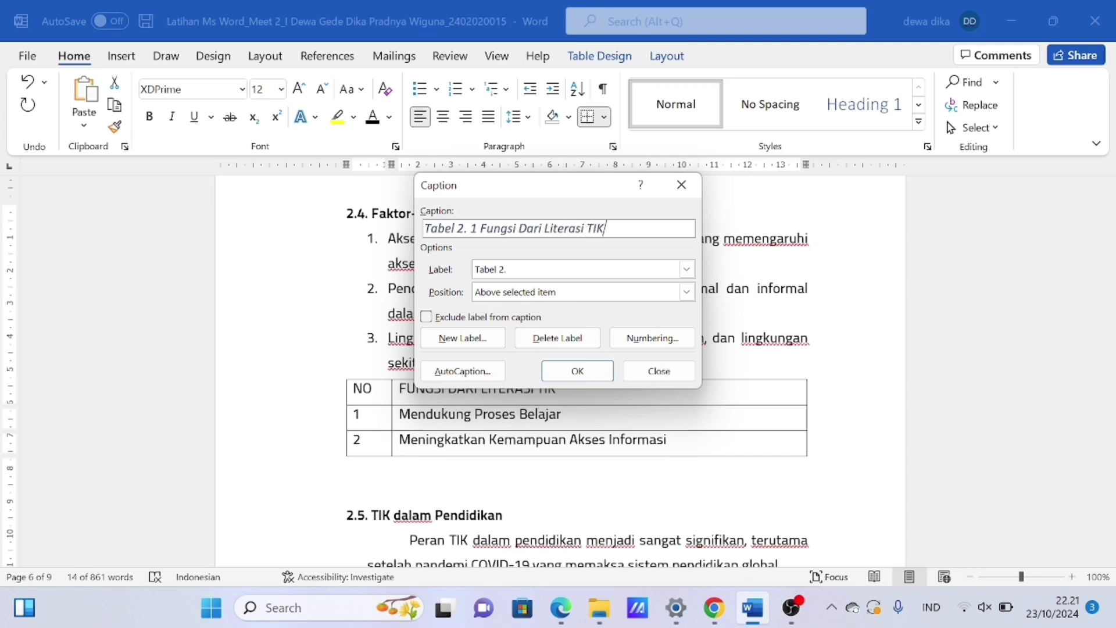
click(578, 379)
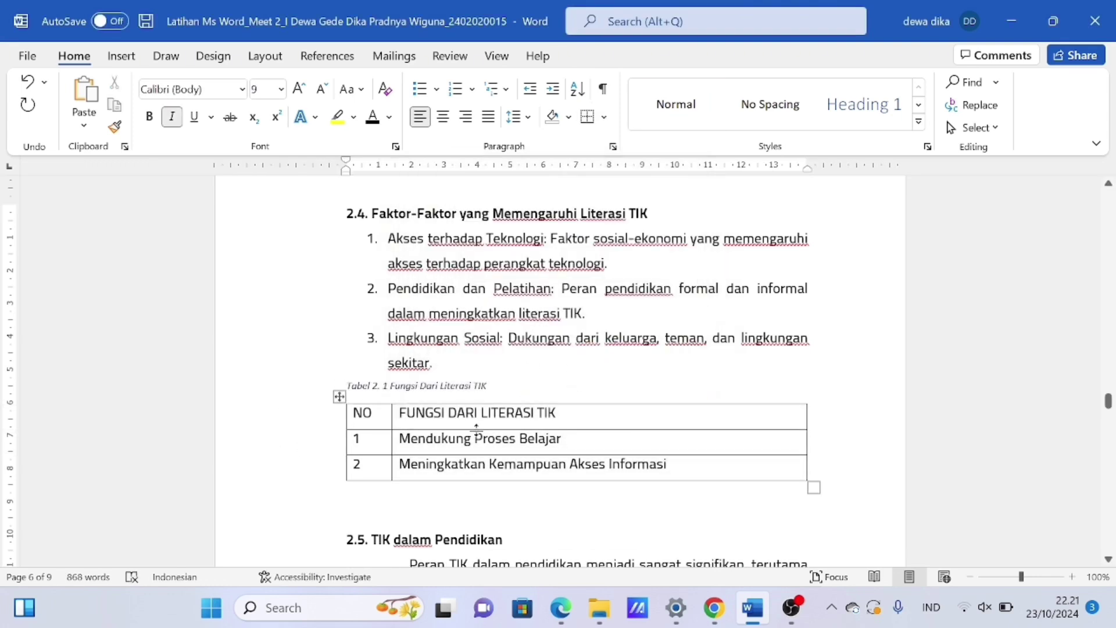
Caption the impact table in section 2.5 as Tabel 2. 2 Dampak Dari Adanya Literasi TIK, placed above the table
scroll(558, 372, down, 5)
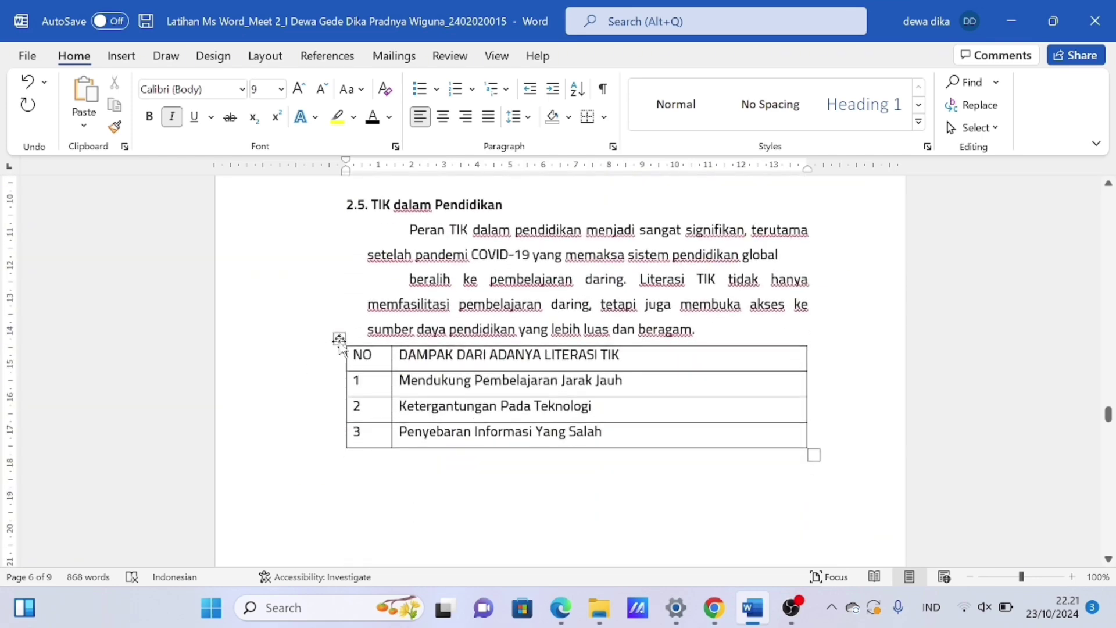
click(339, 338)
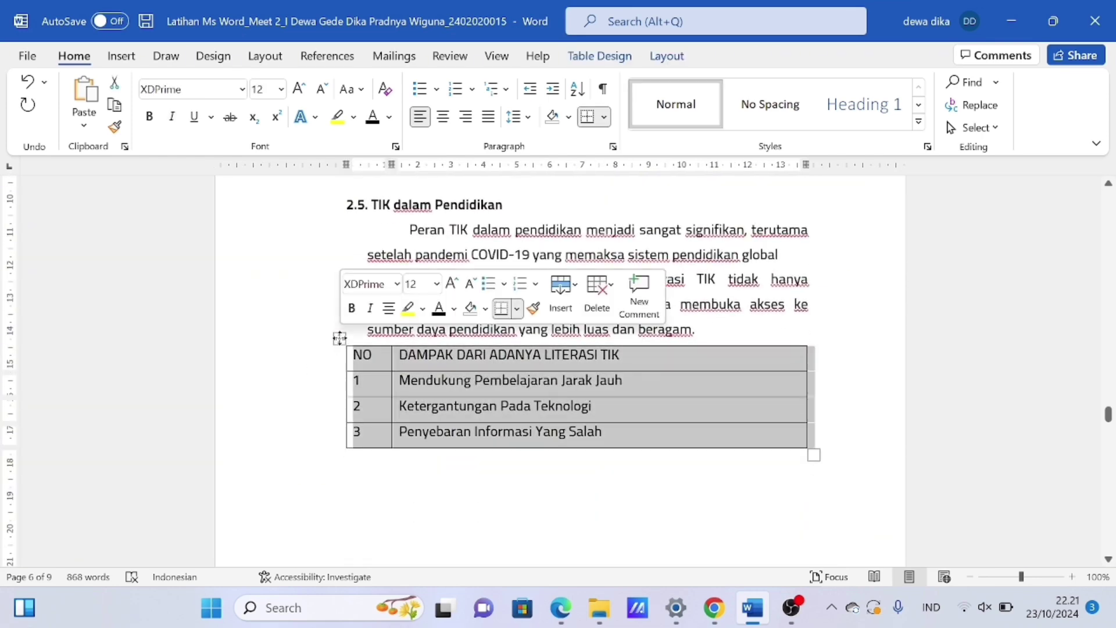
right_click(399, 396)
click(444, 323)
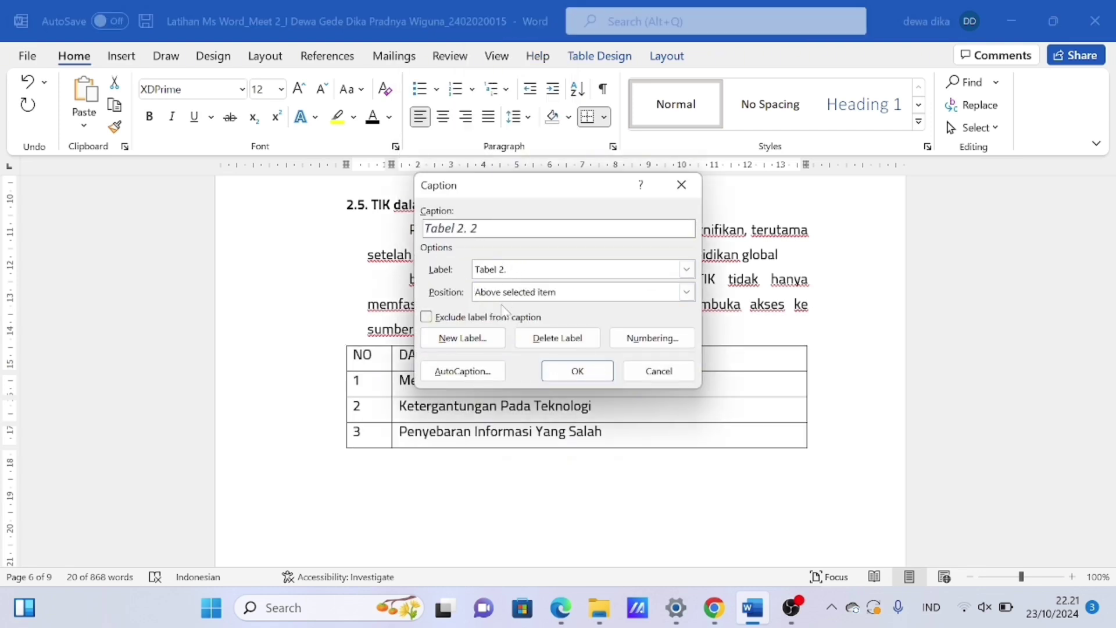
click(505, 228)
text(Dampak Dari Ada)
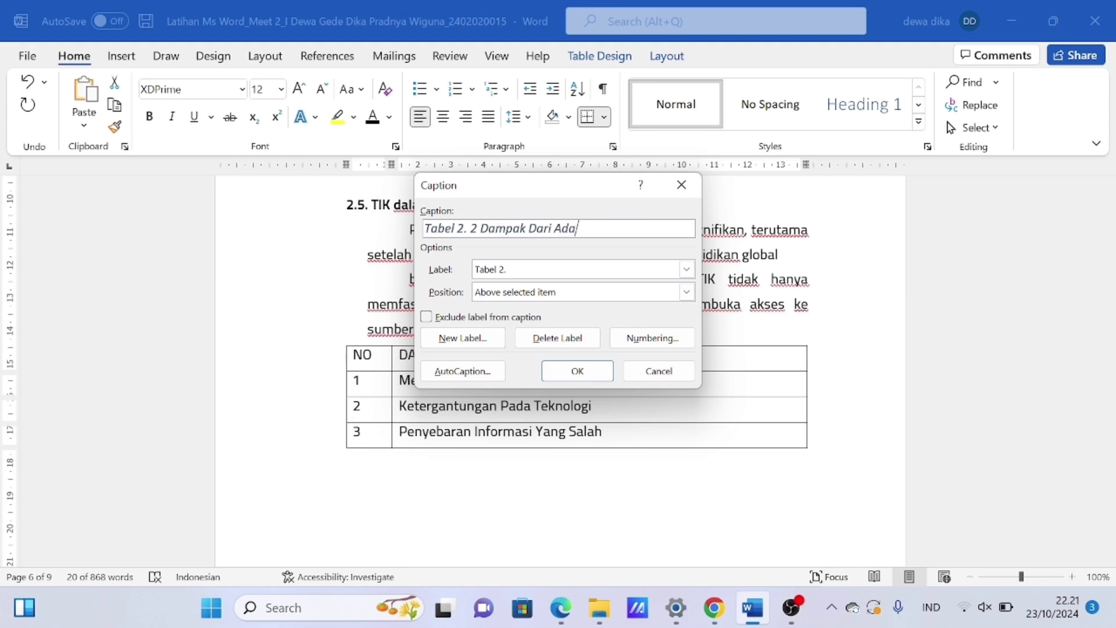
text(nya Literasi TIK)
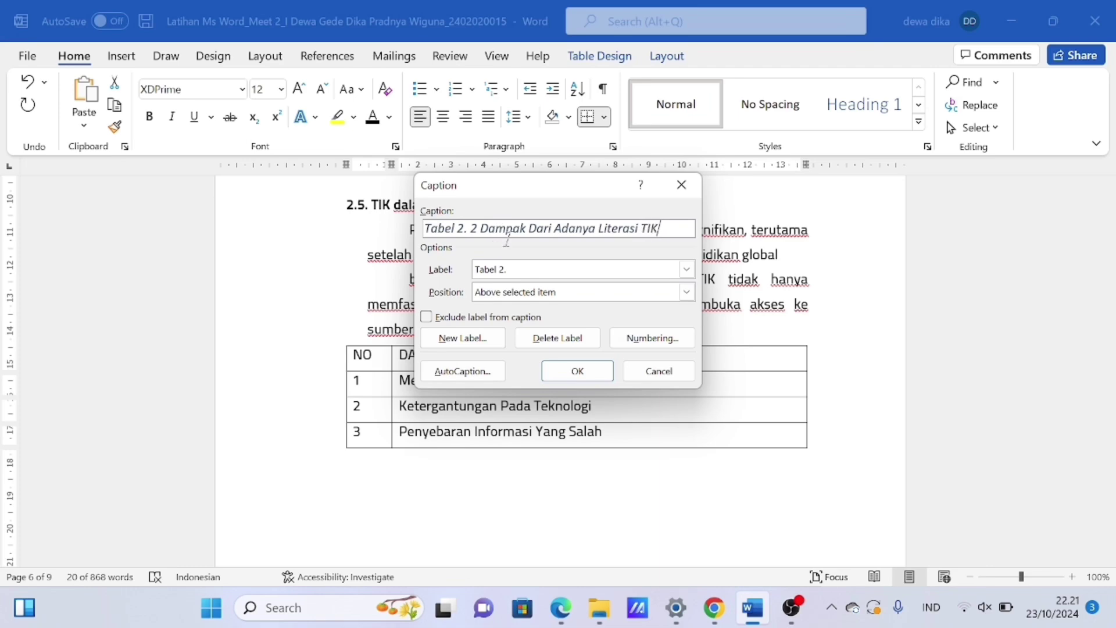
click(577, 371)
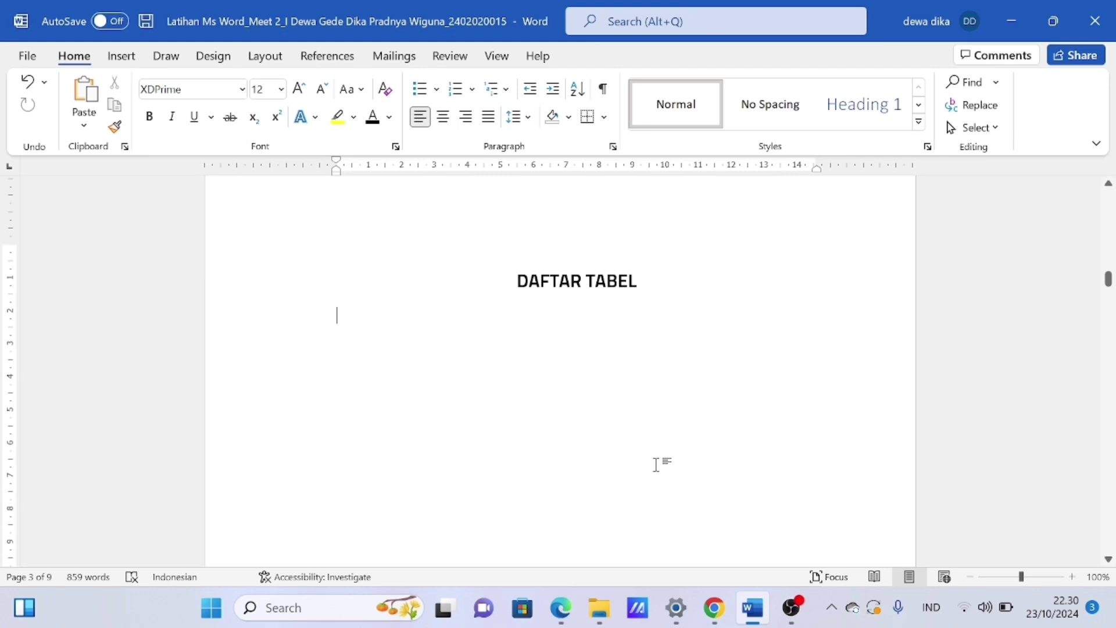
Write a manual entry under DAFTAR TABEL reading Tabel 1.1 Faktor Yang Mempengaruhi Literasi TIK, ending with a row of dots and page number 1
text(Tabel 1.1)
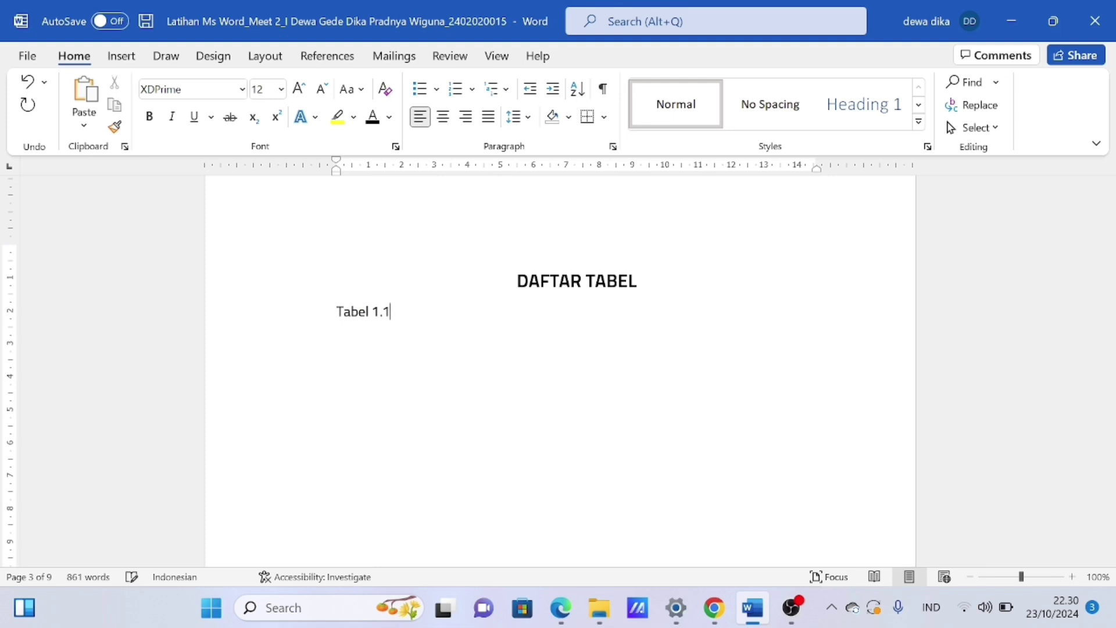
text( Faktor Yang Mempeng)
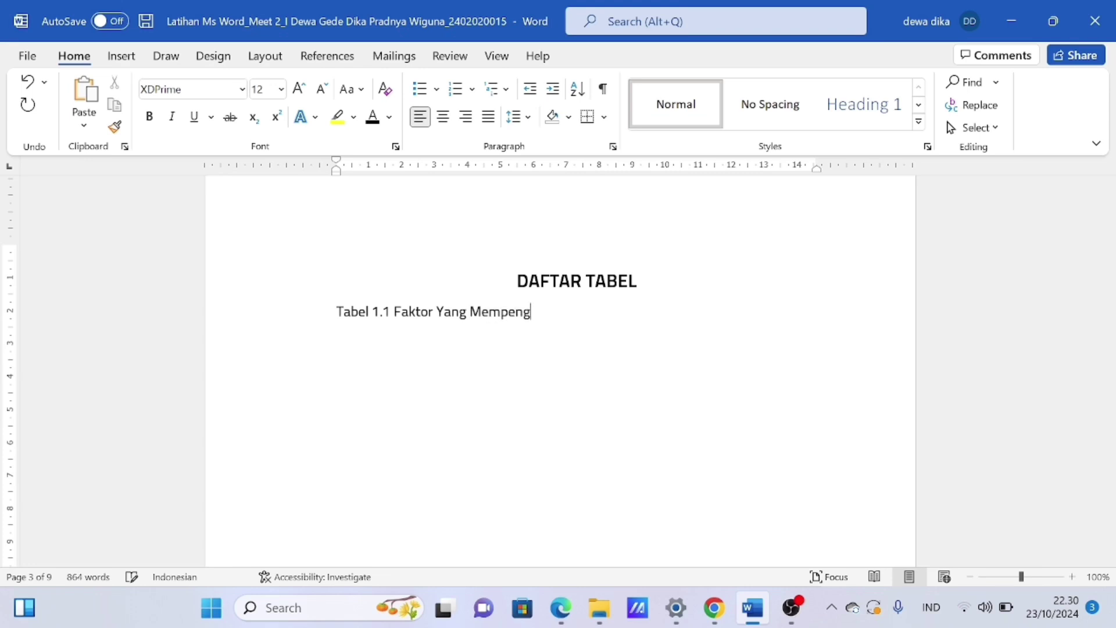
text(aruhi Literasi TIK)
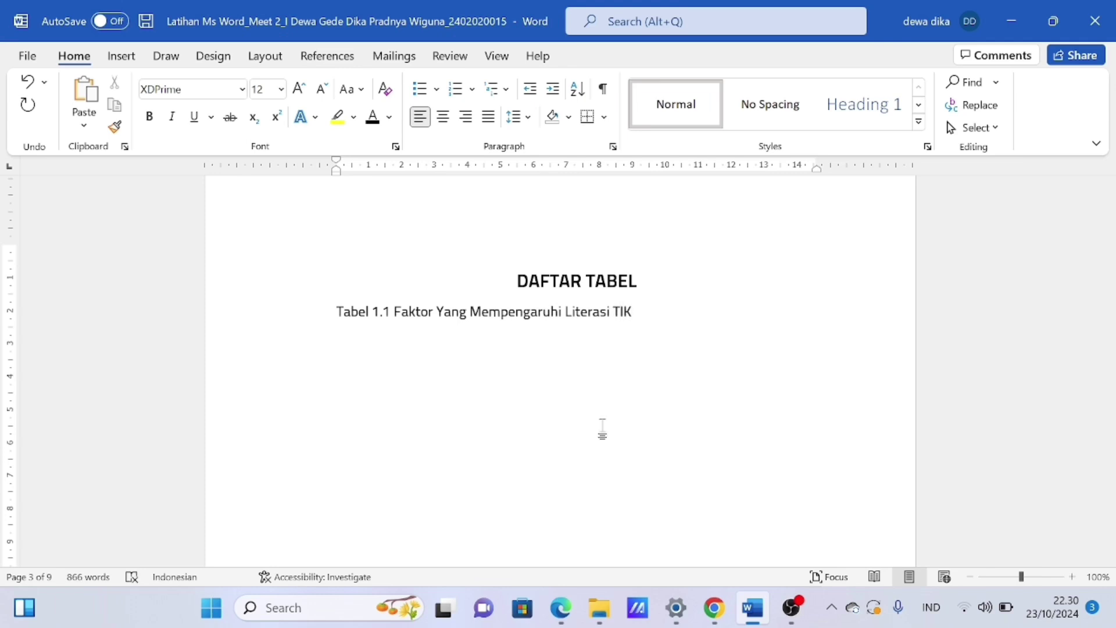
text(.............................................1)
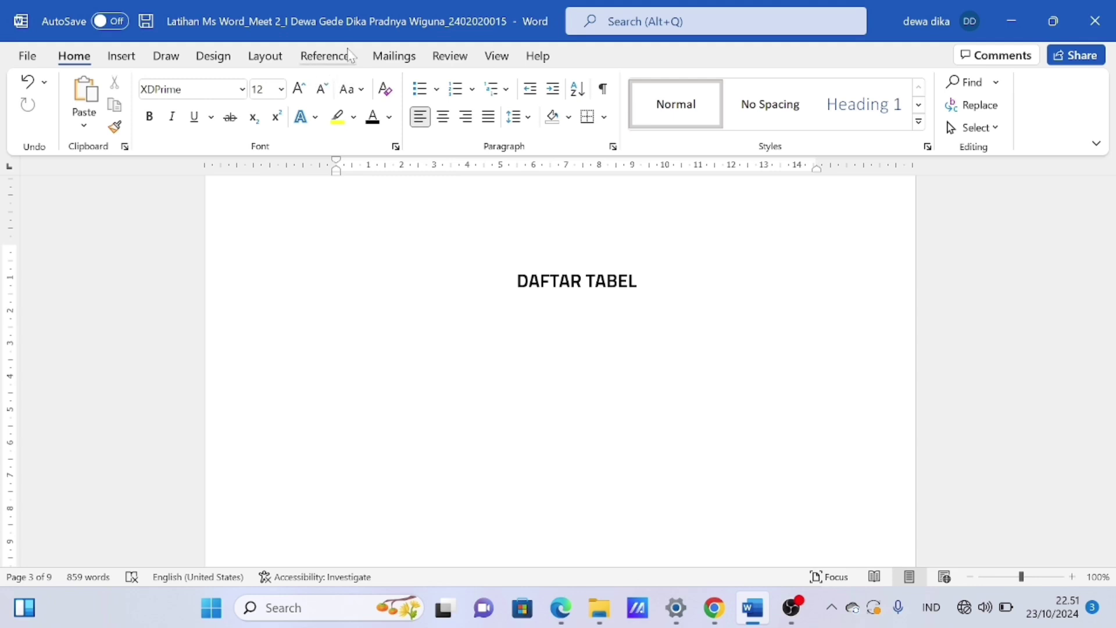
Insert an automatic table of figures under DAFTAR TABEL using the caption label Tabel 1
click(327, 56)
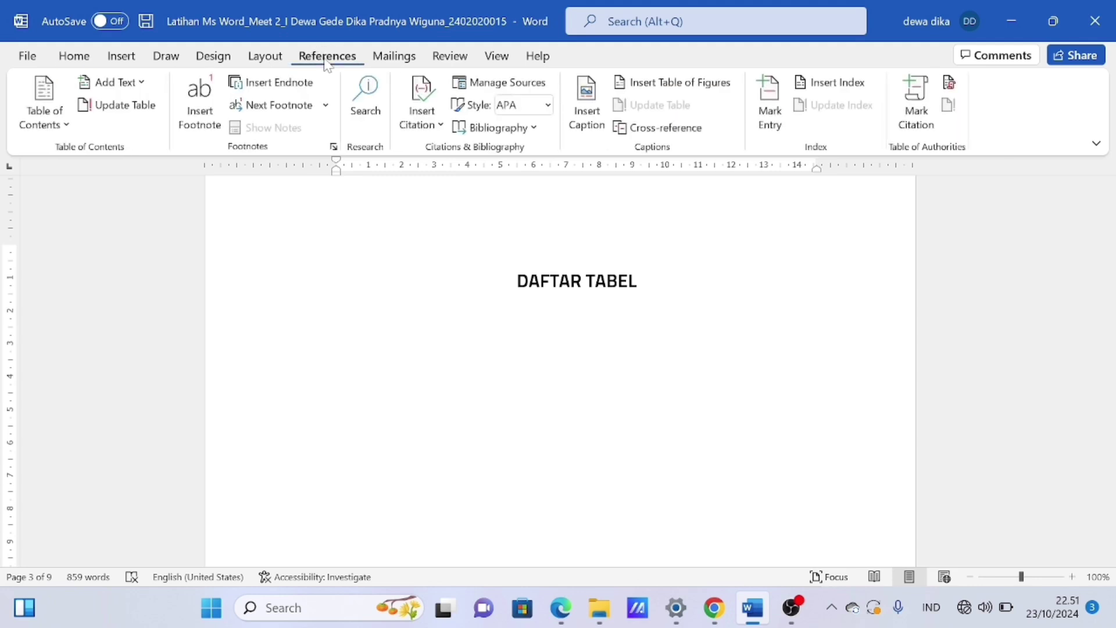
click(645, 83)
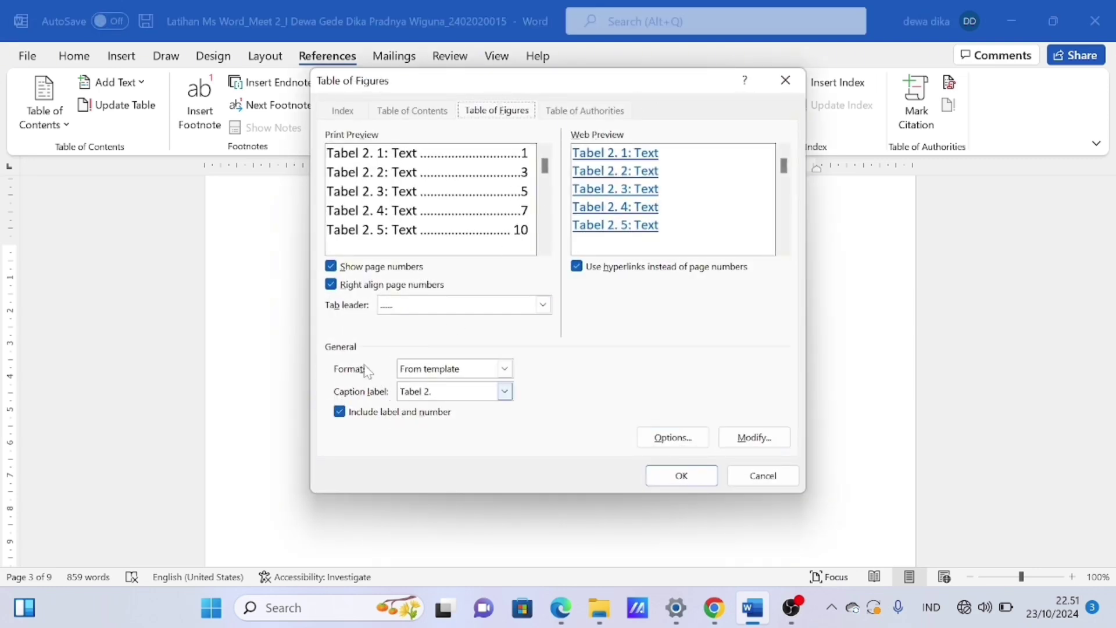
click(506, 392)
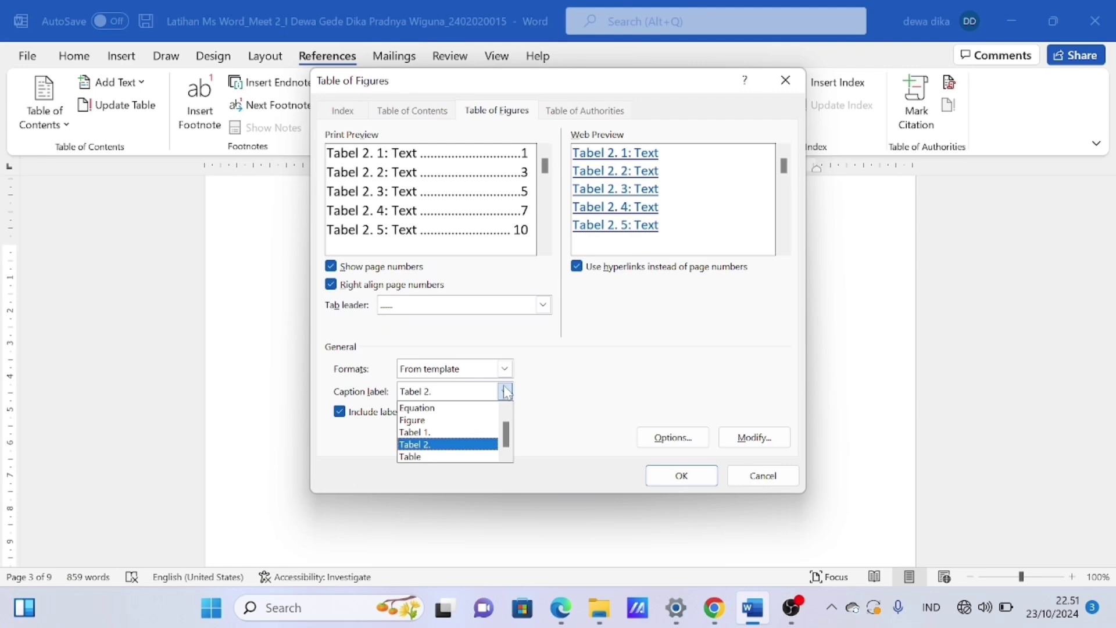
click(448, 434)
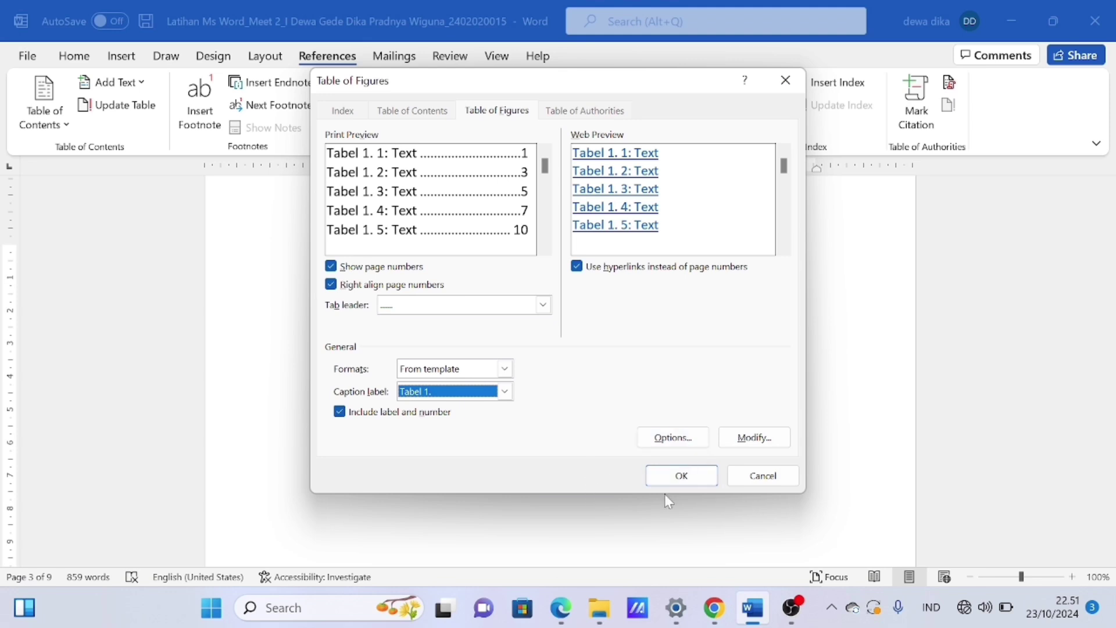
click(668, 475)
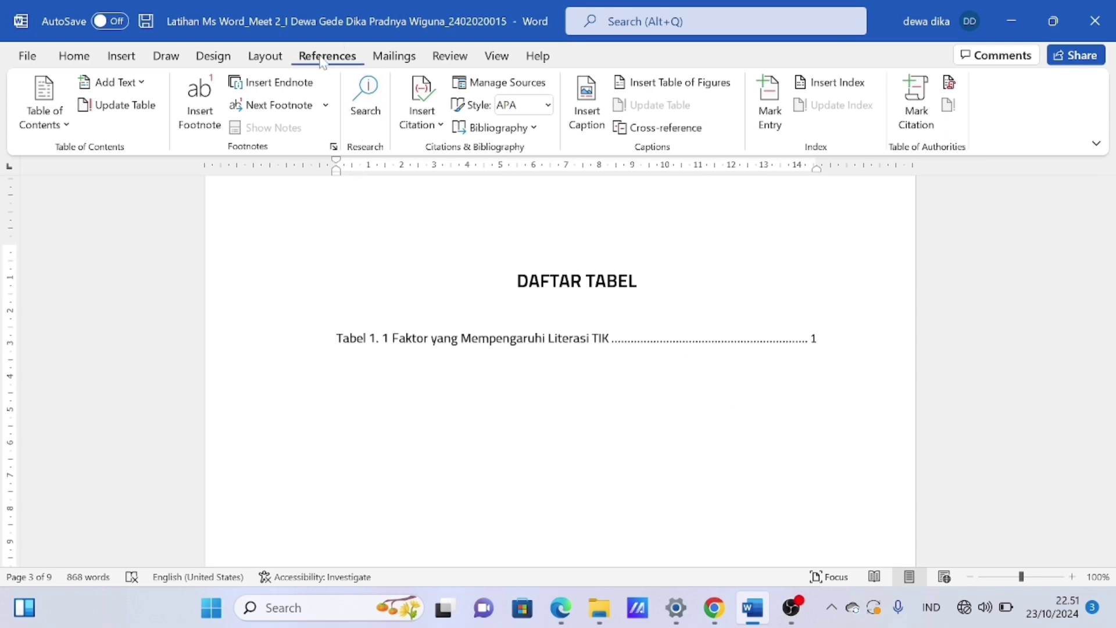
Insert a second table of figures below the first list using the caption label Tabel 2
click(634, 91)
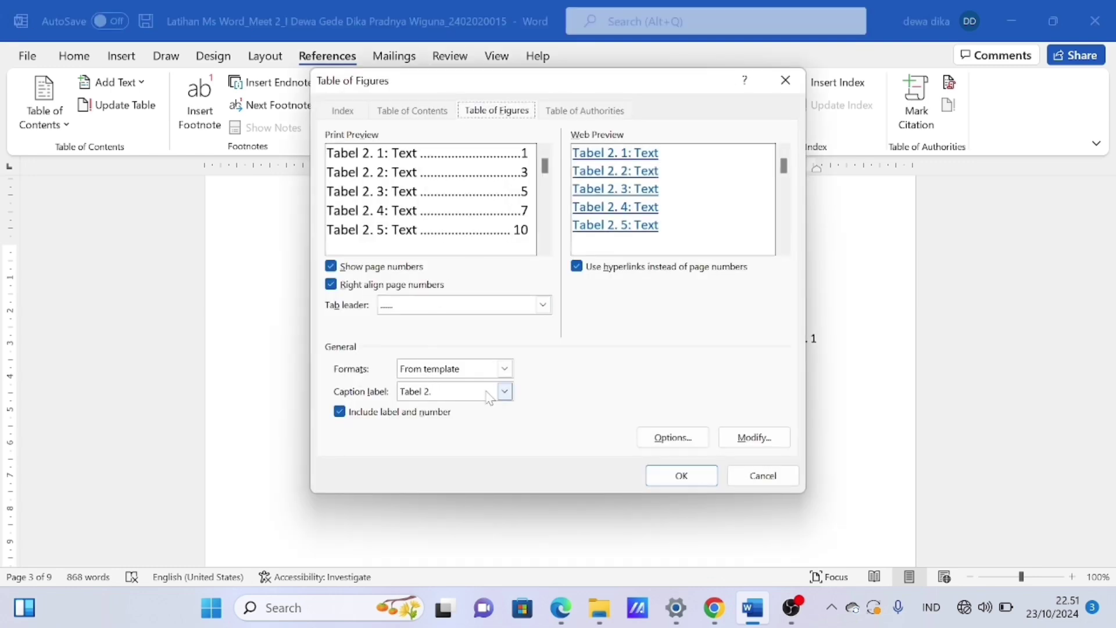
click(505, 391)
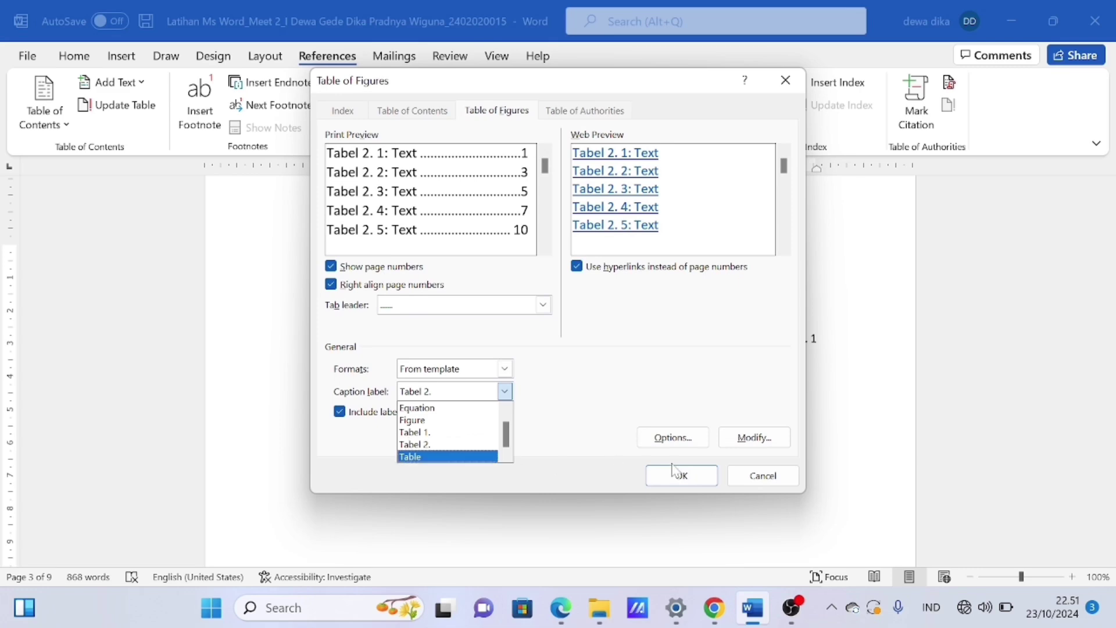
click(442, 444)
click(681, 475)
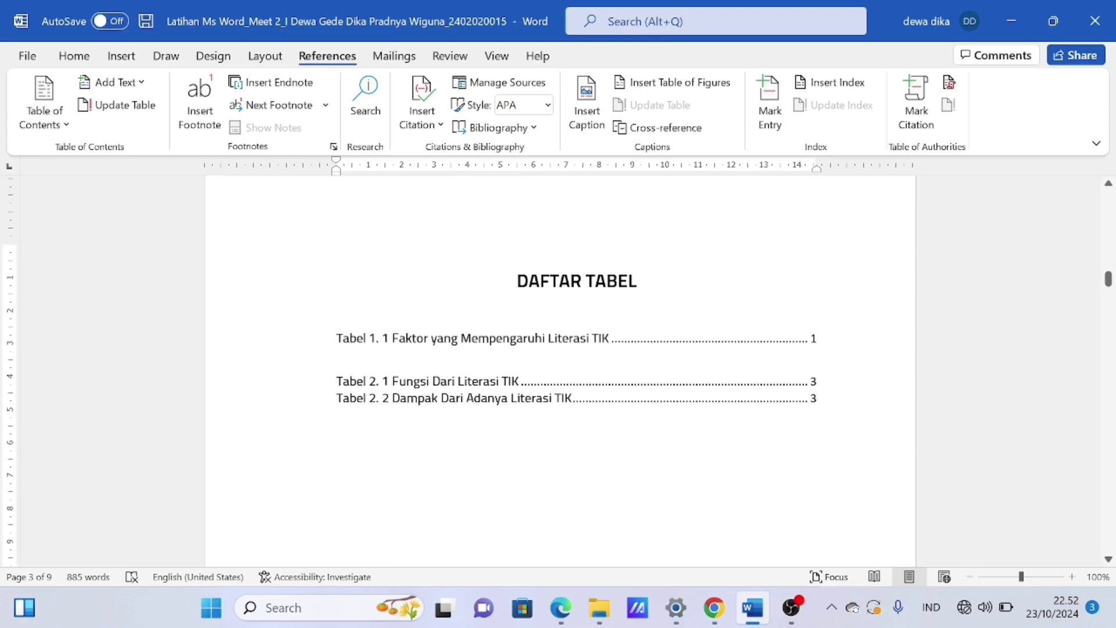
click(337, 356)
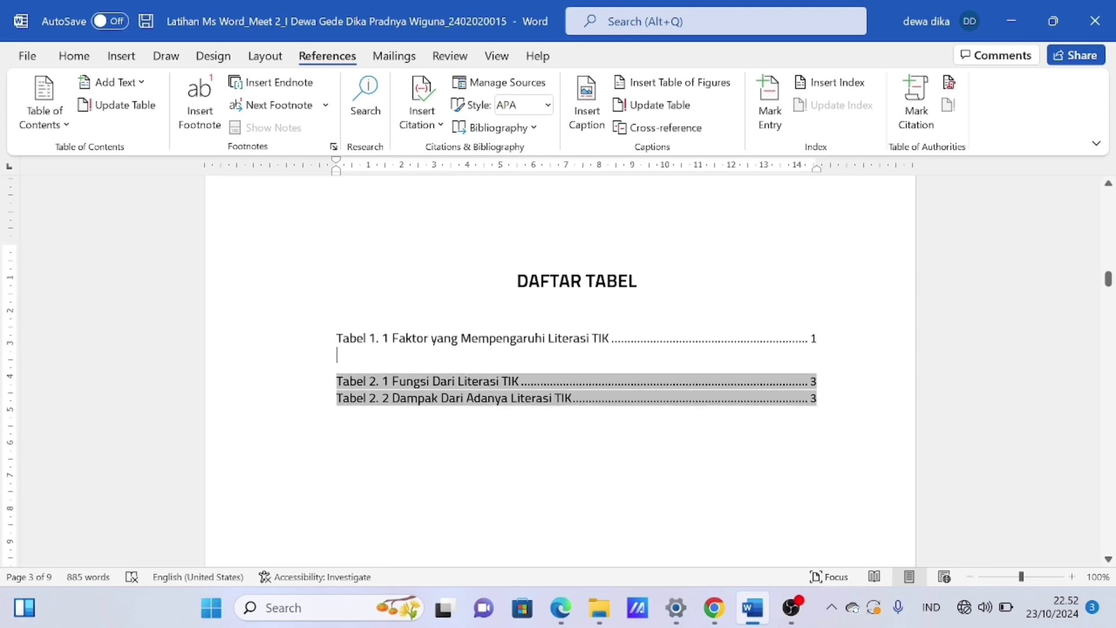
key(shift+Up)
key(BackSpace)
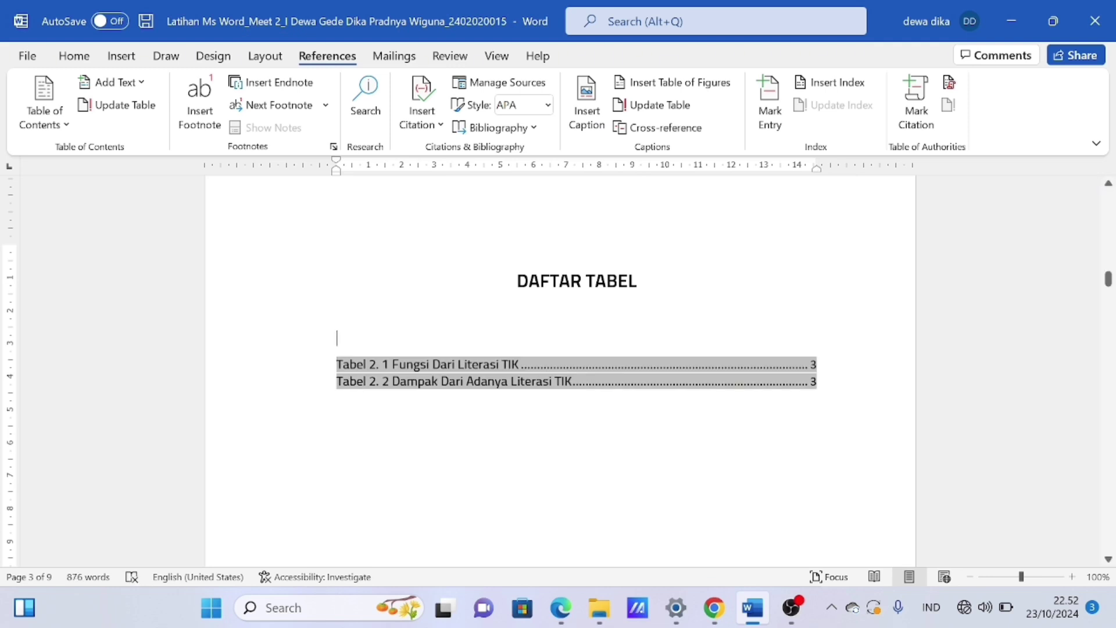
key(ctrl+z)
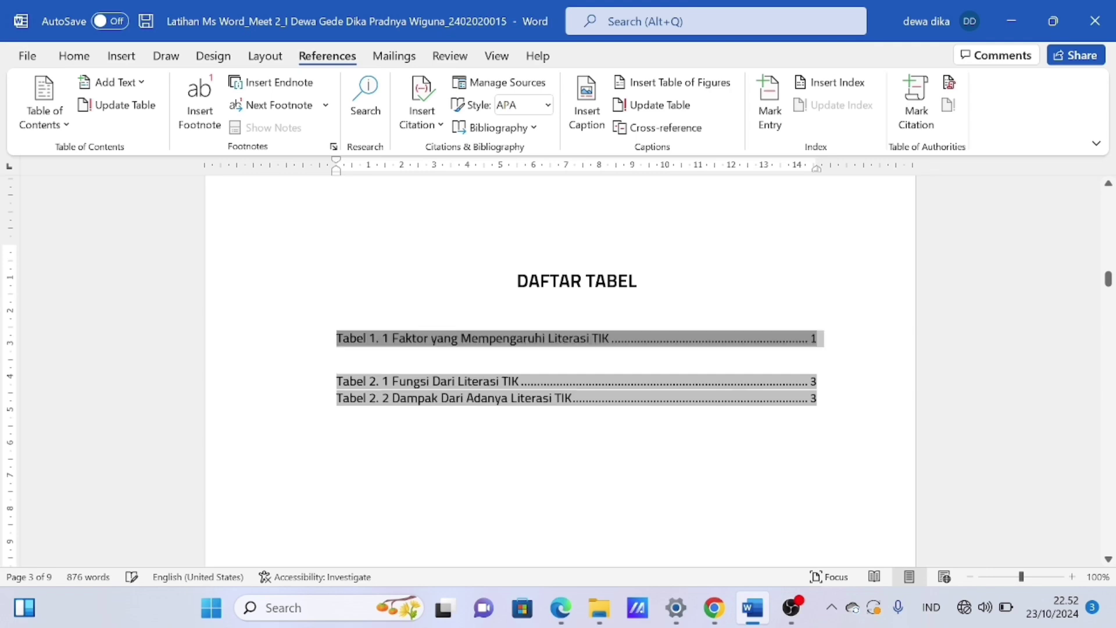
Remove the empty line between the Tabel 1 and Tabel 2 lists under DAFTAR TABEL
click(731, 473)
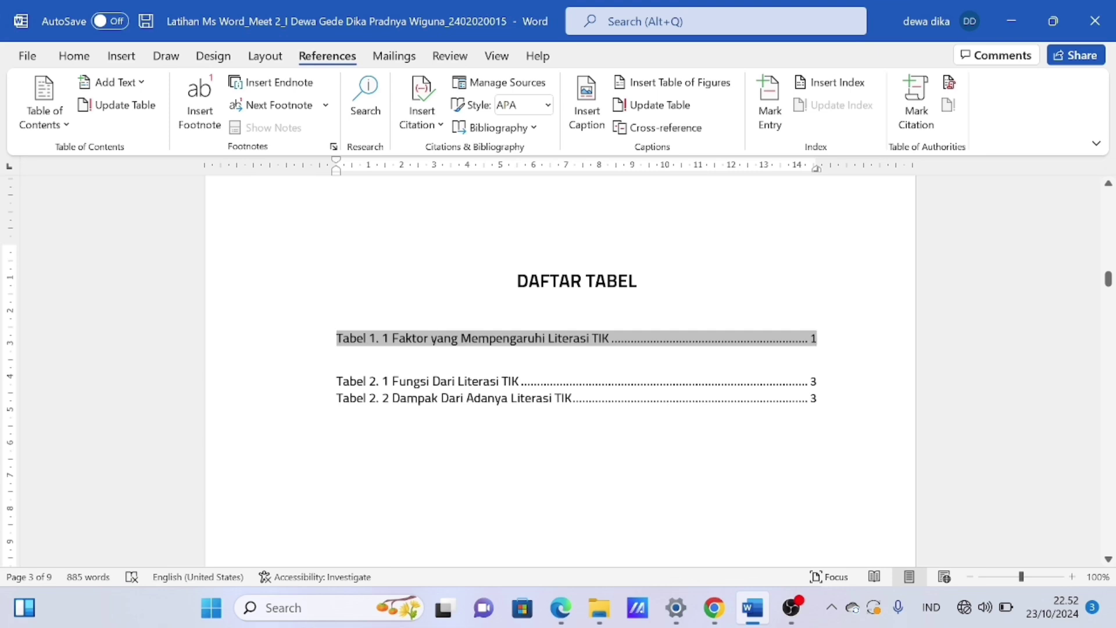
key(BackSpace)
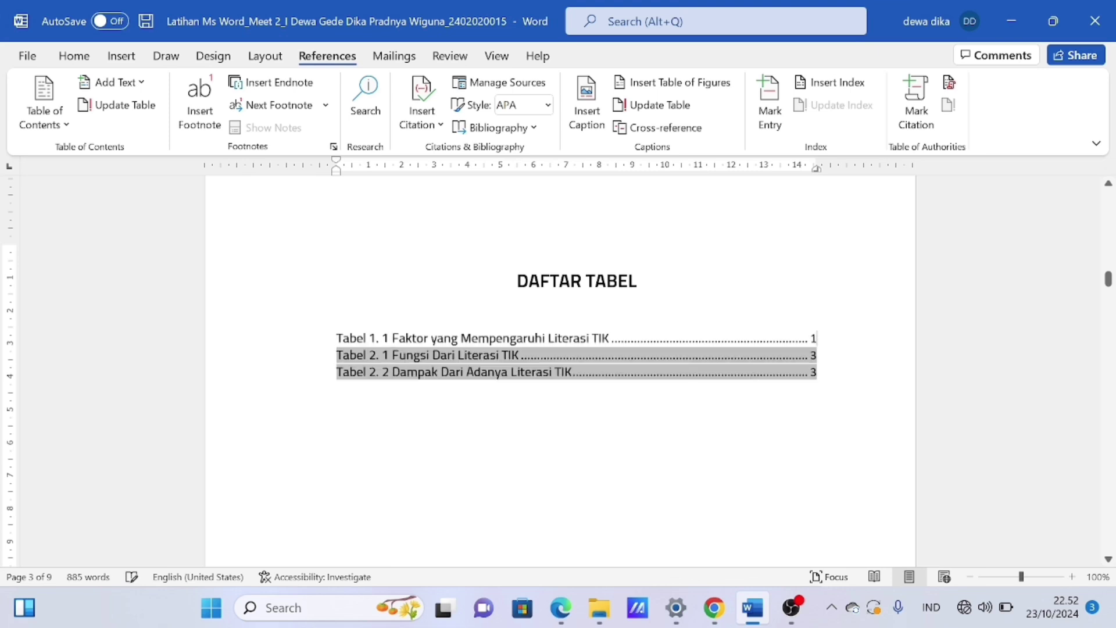
click(759, 496)
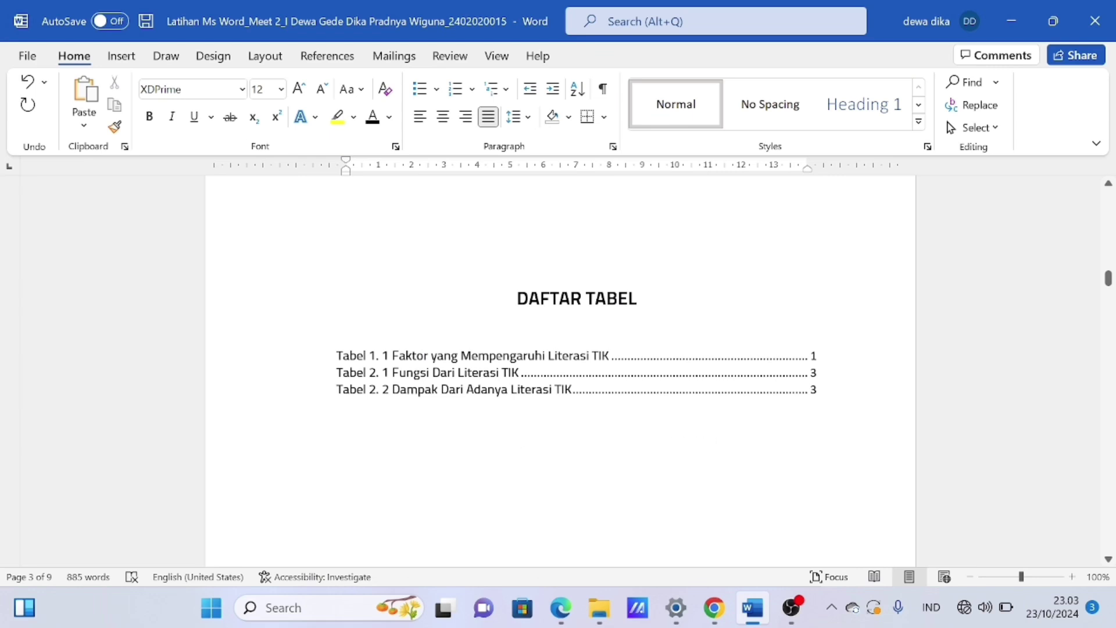
Add empty lines after the FUNGSI DARI LITERASI TIK table to push section 2.5 and its impact table onto the following page
scroll(588, 462, down, 15)
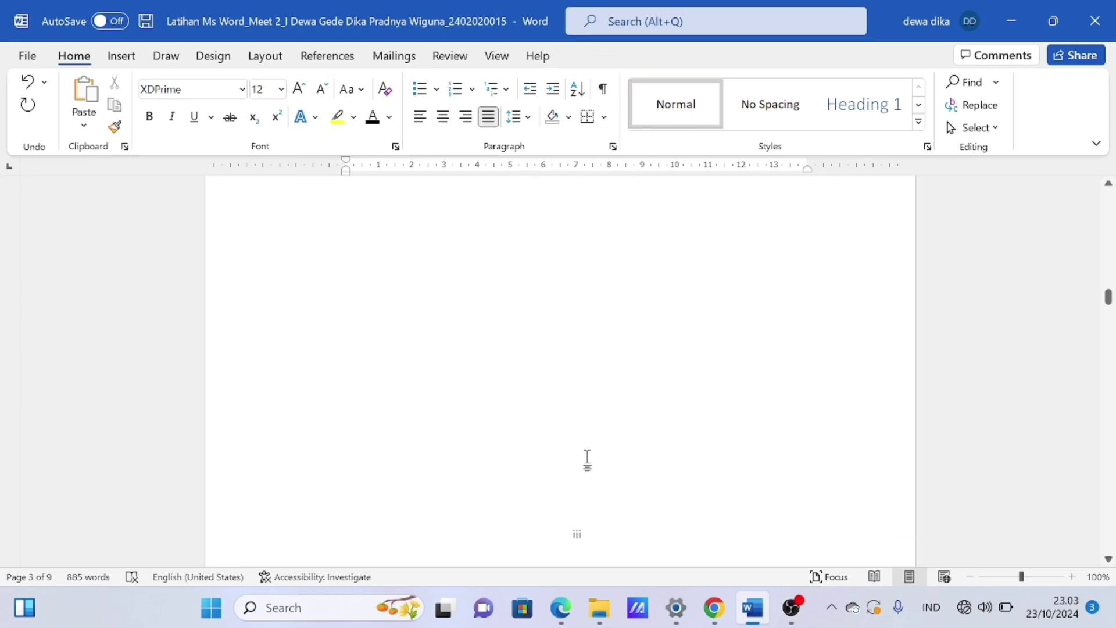
scroll(587, 456, down, 20)
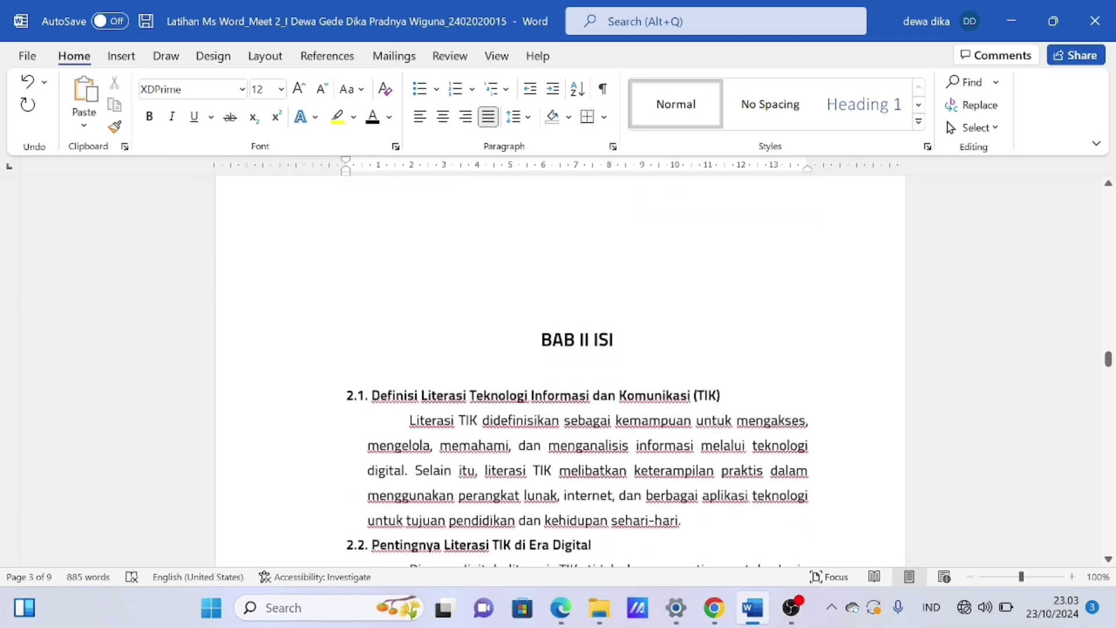
scroll(588, 456, down, 20)
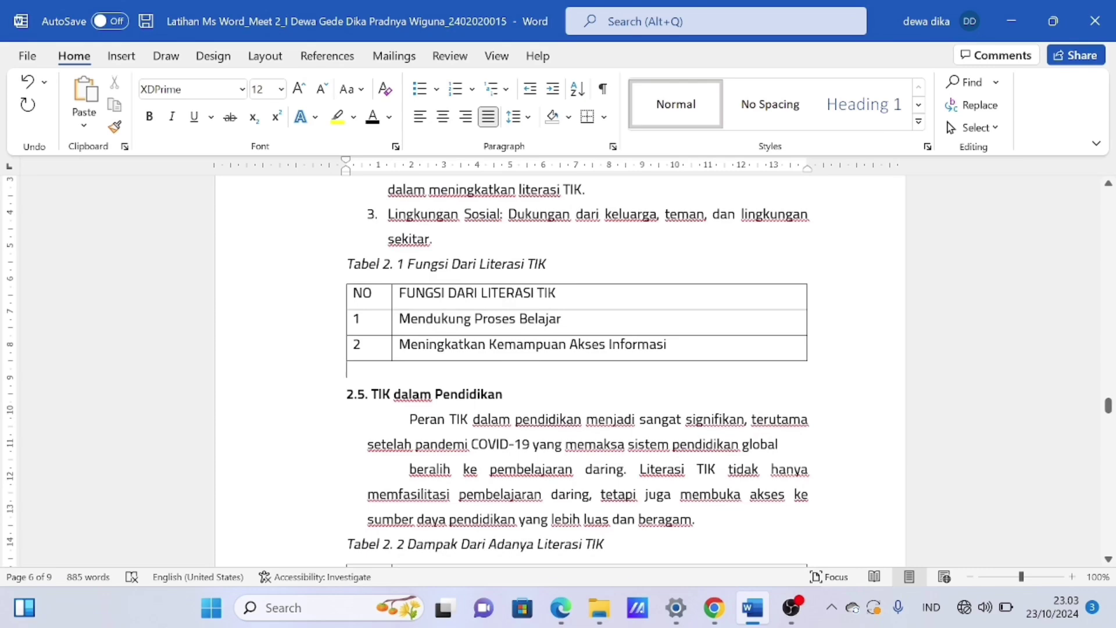
key(Return)
key(Return)
key(Return)
scroll(588, 456, down, 5)
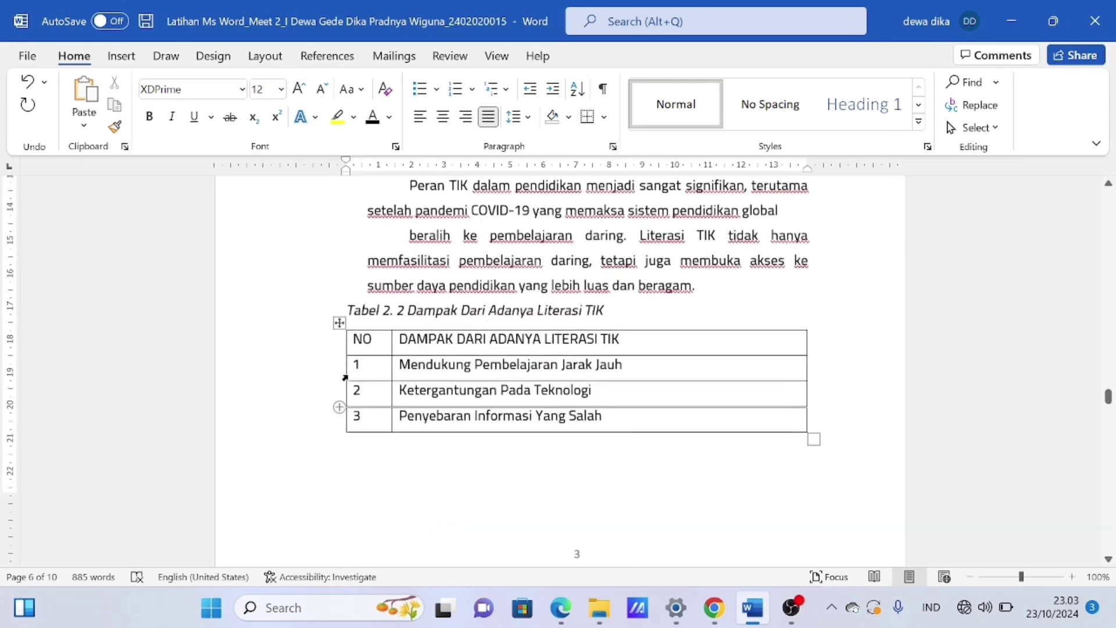
scroll(577, 378, up, 6)
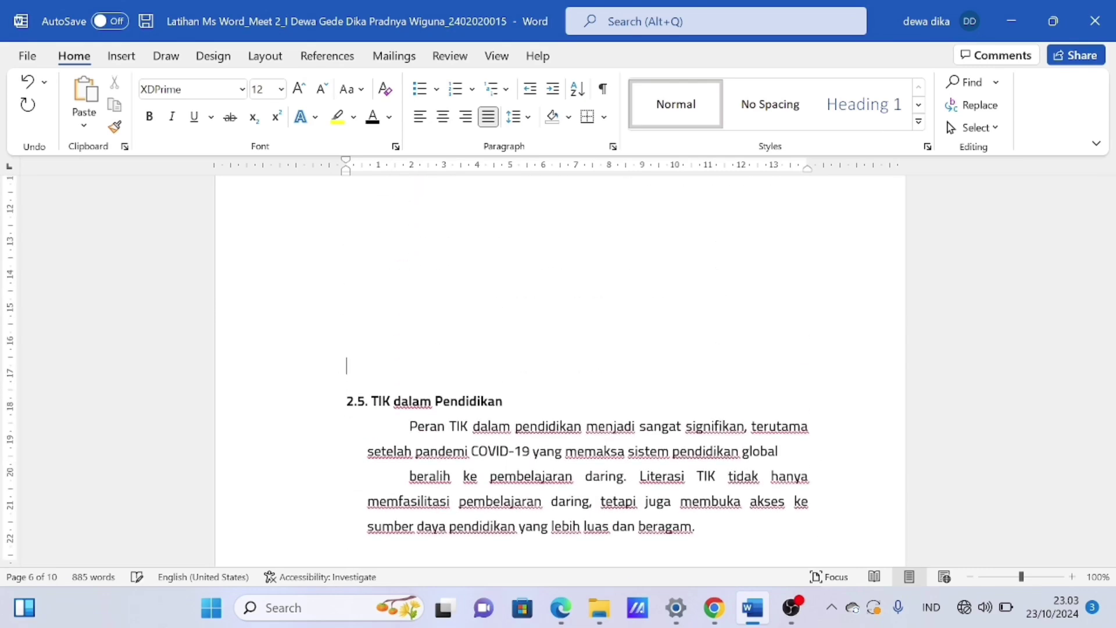
key(Return)
key(Return)
key(Return)
key(Return)
scroll(360, 385, down, 3)
key(Return)
key(Return)
key(Return)
key(Return)
key(Return)
key(Return)
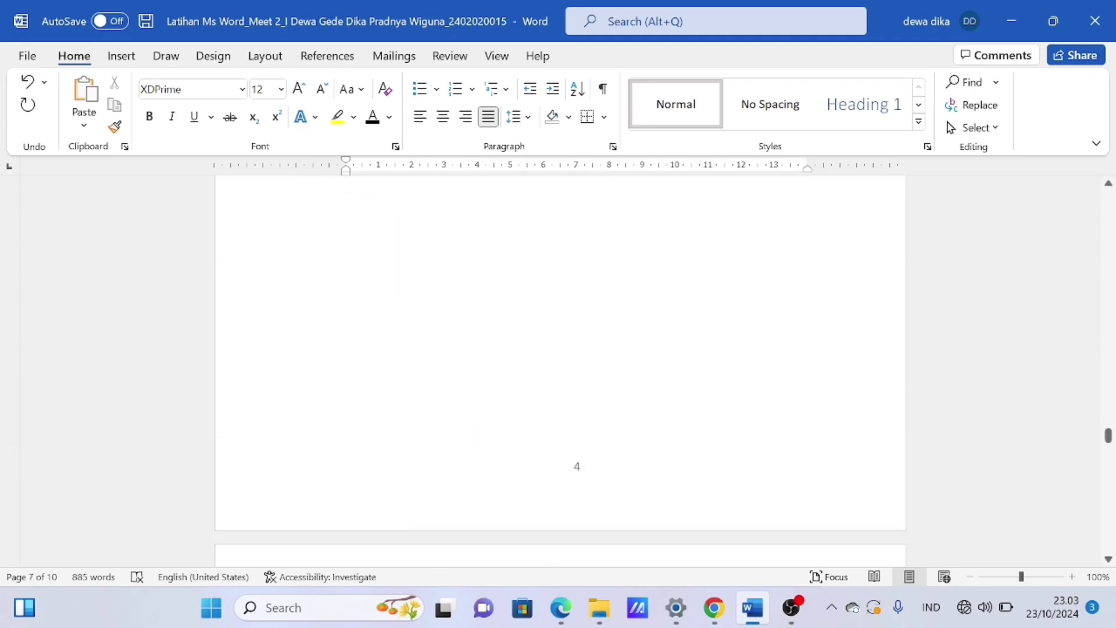
Select all three entries under DAFTAR TABEL and update their fields, refreshing page numbers only
scroll(560, 372, up, 15)
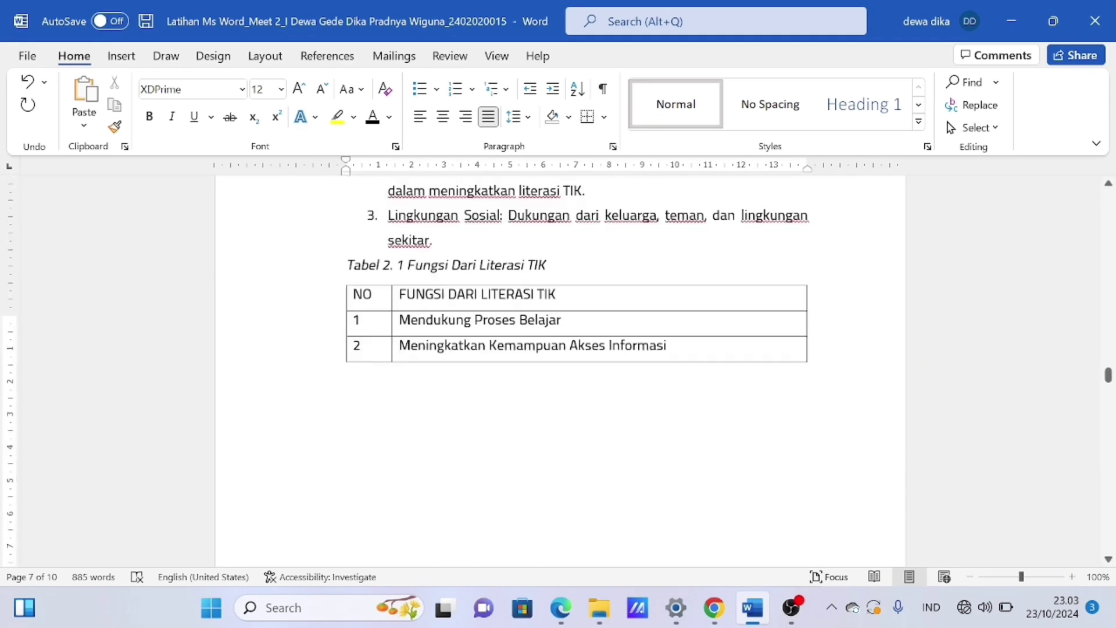
scroll(560, 373, up, 20)
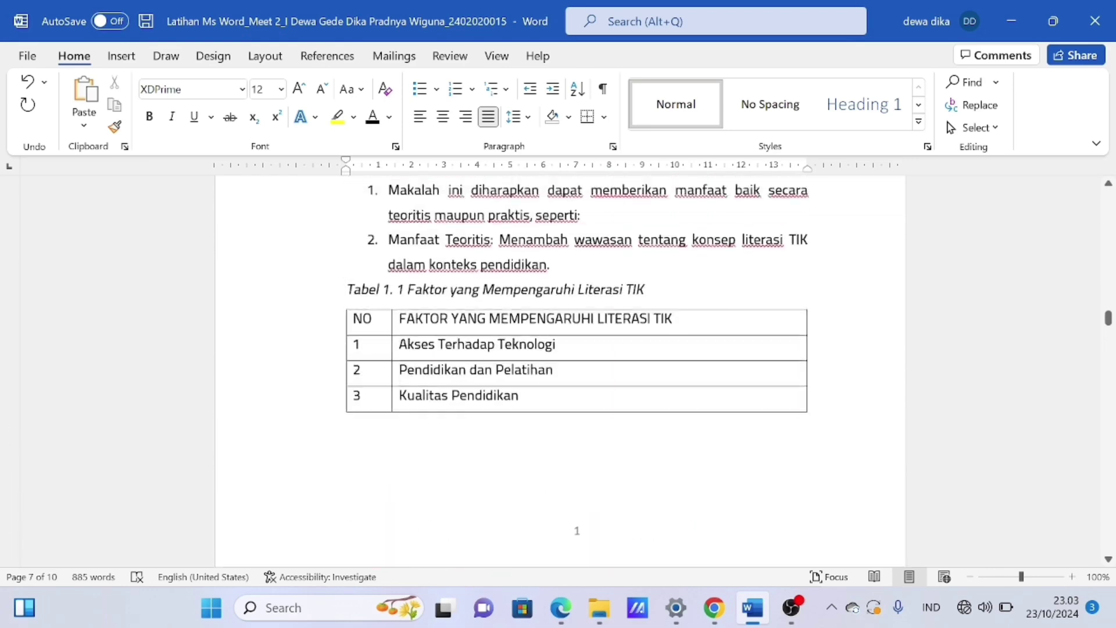
scroll(389, 375, up, 20)
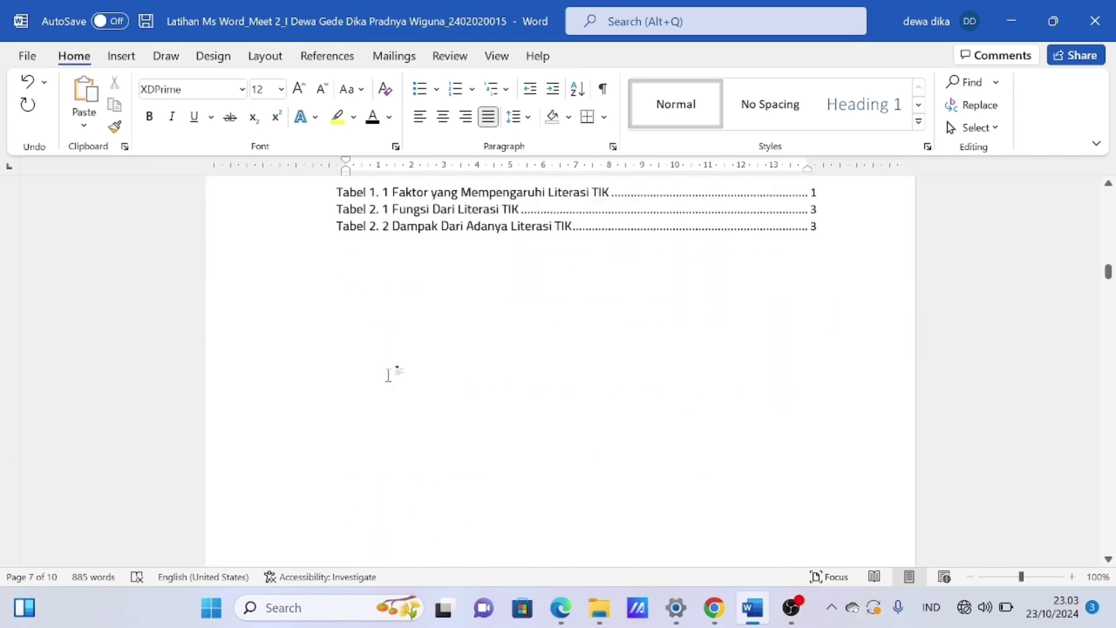
scroll(389, 375, up, 3)
scroll(388, 375, down, 2)
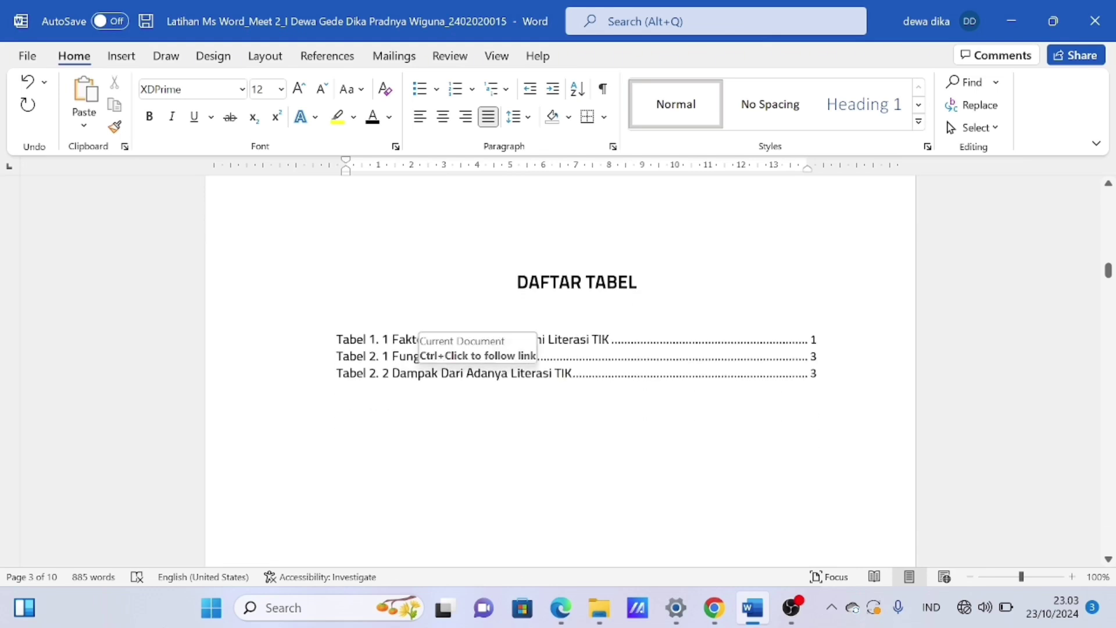
click(289, 363)
double_click(287, 356)
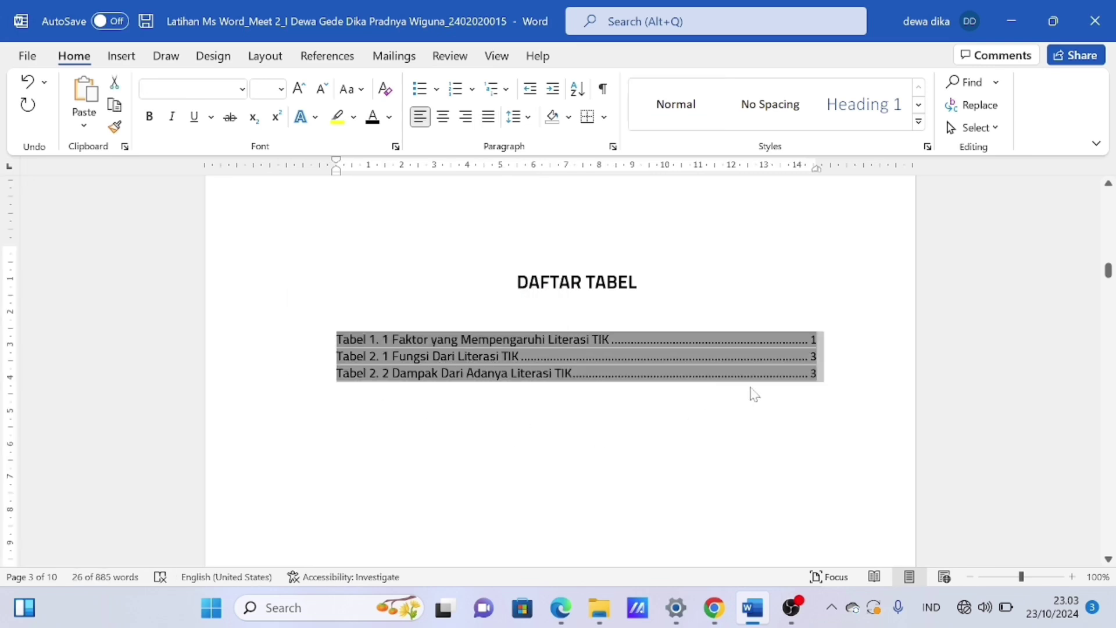
right_click(532, 368)
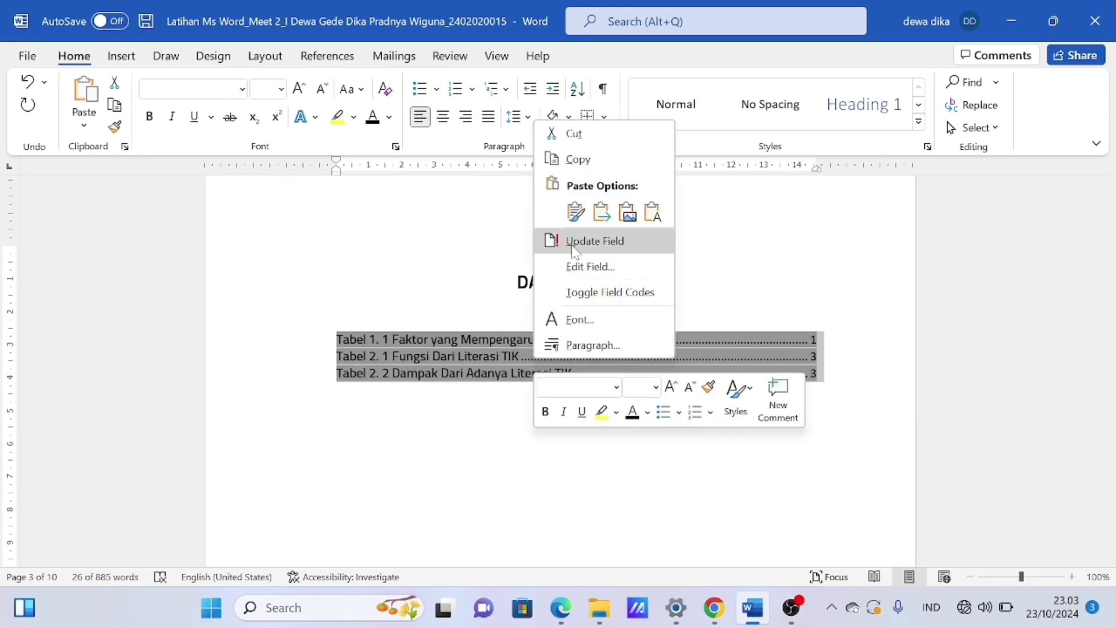
click(626, 252)
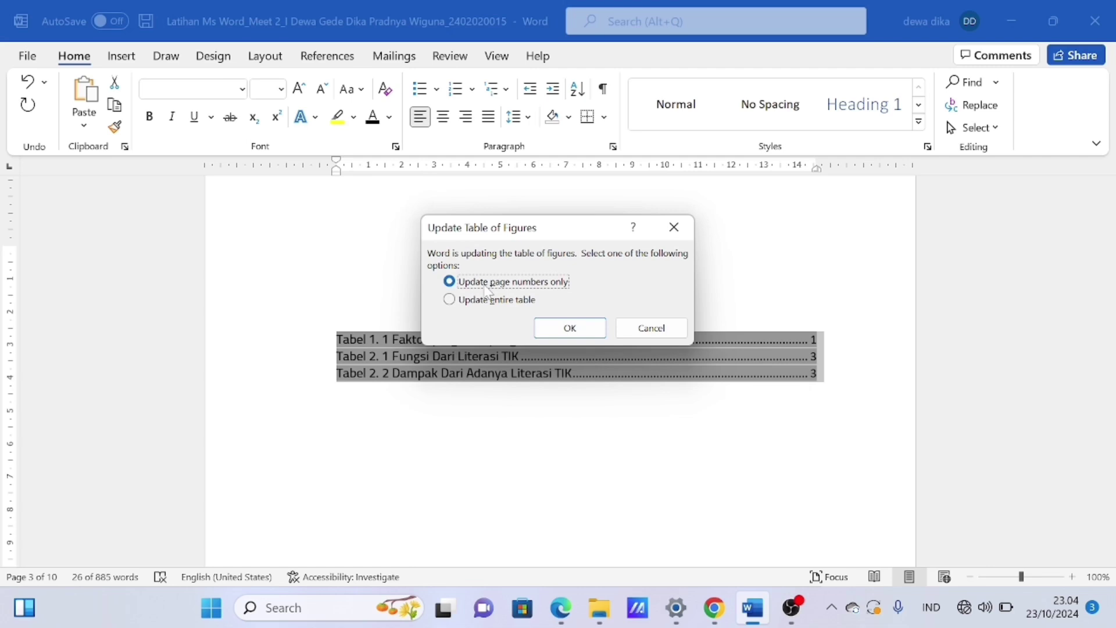
click(563, 334)
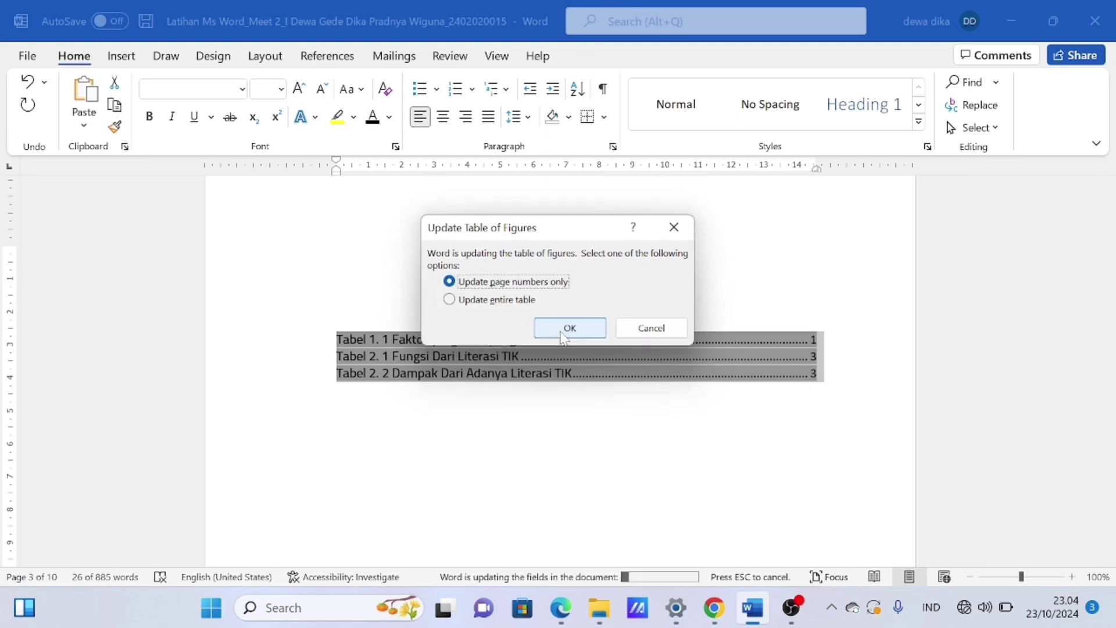
click(628, 404)
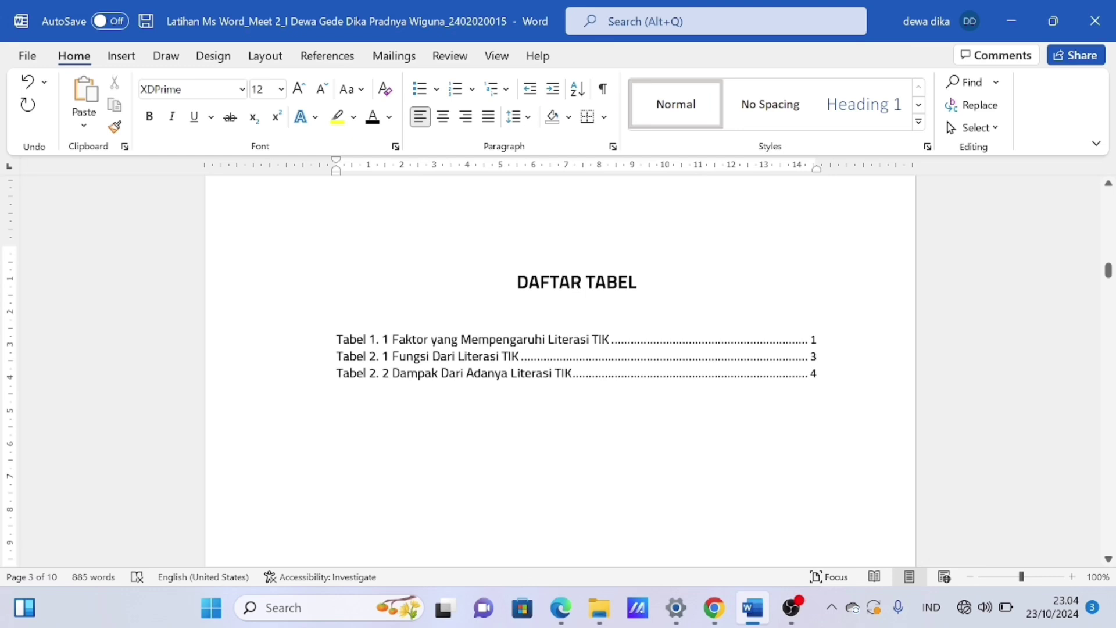
scroll(575, 349, down, 2)
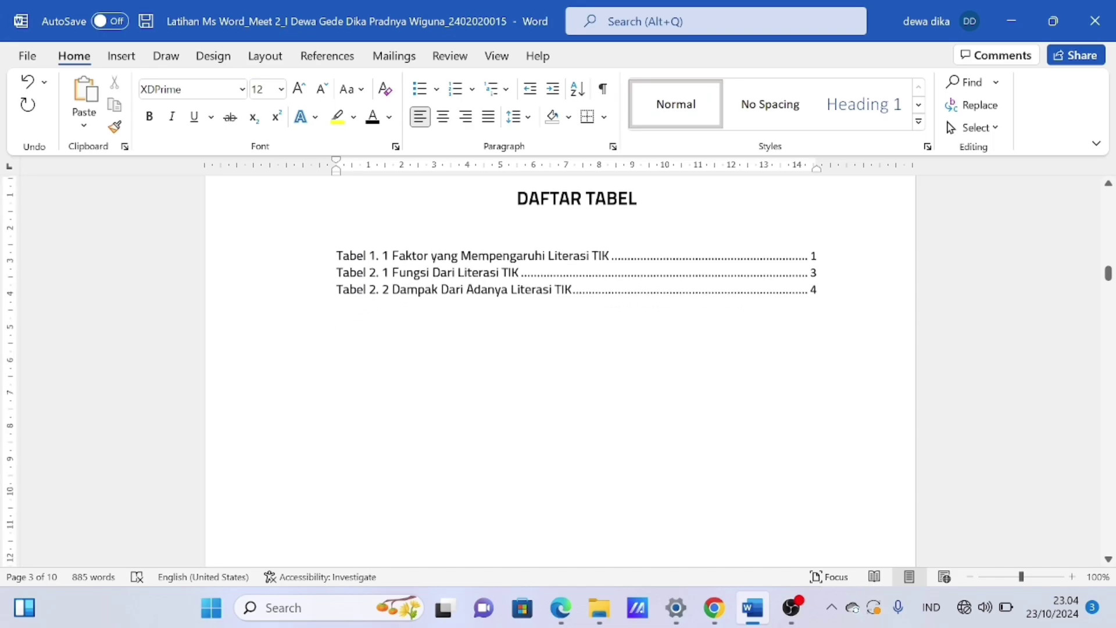